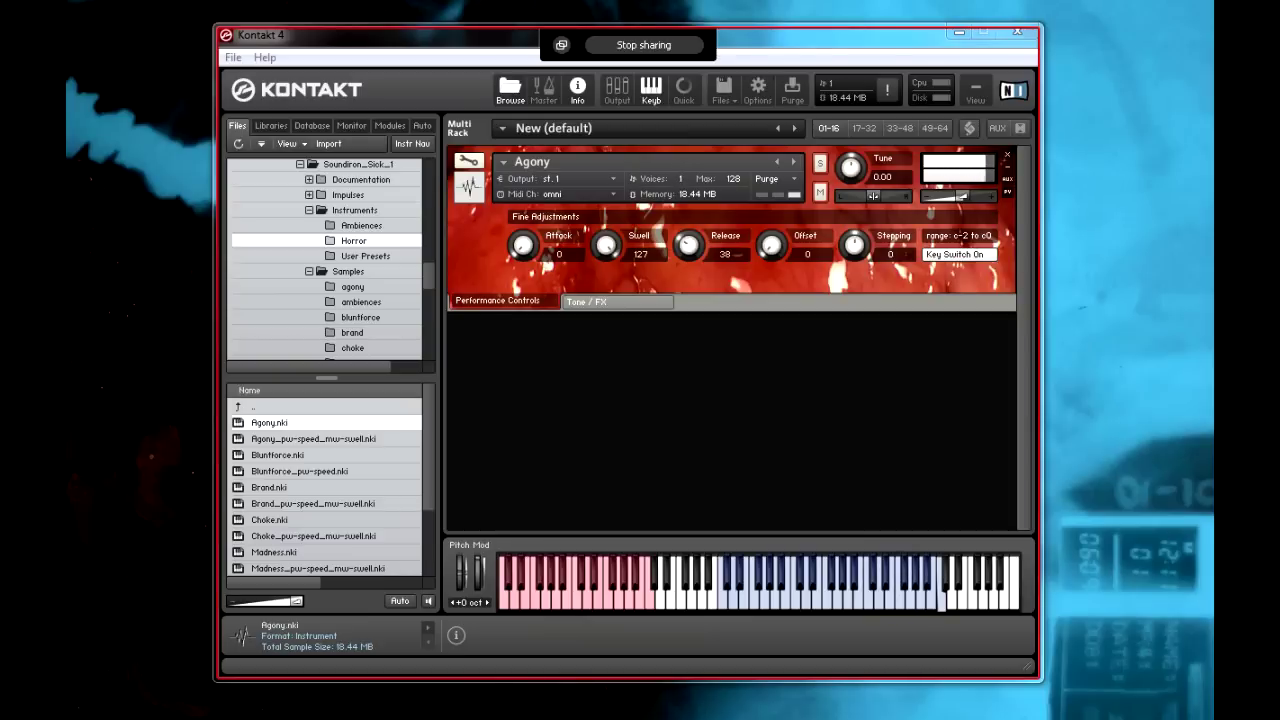
- Set Agony's Stepping to -12 and load Agony_pw-speed_mw-swell in its place
drag(854, 246, 860, 307)
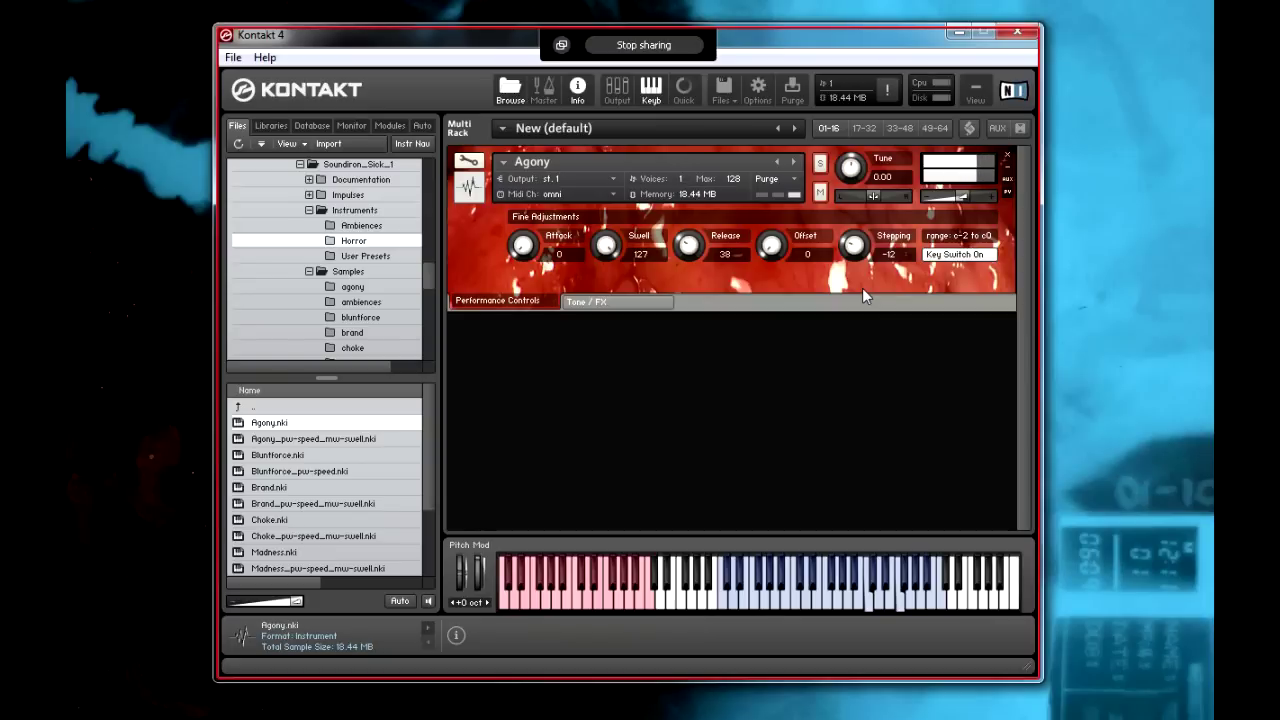
click(794, 161)
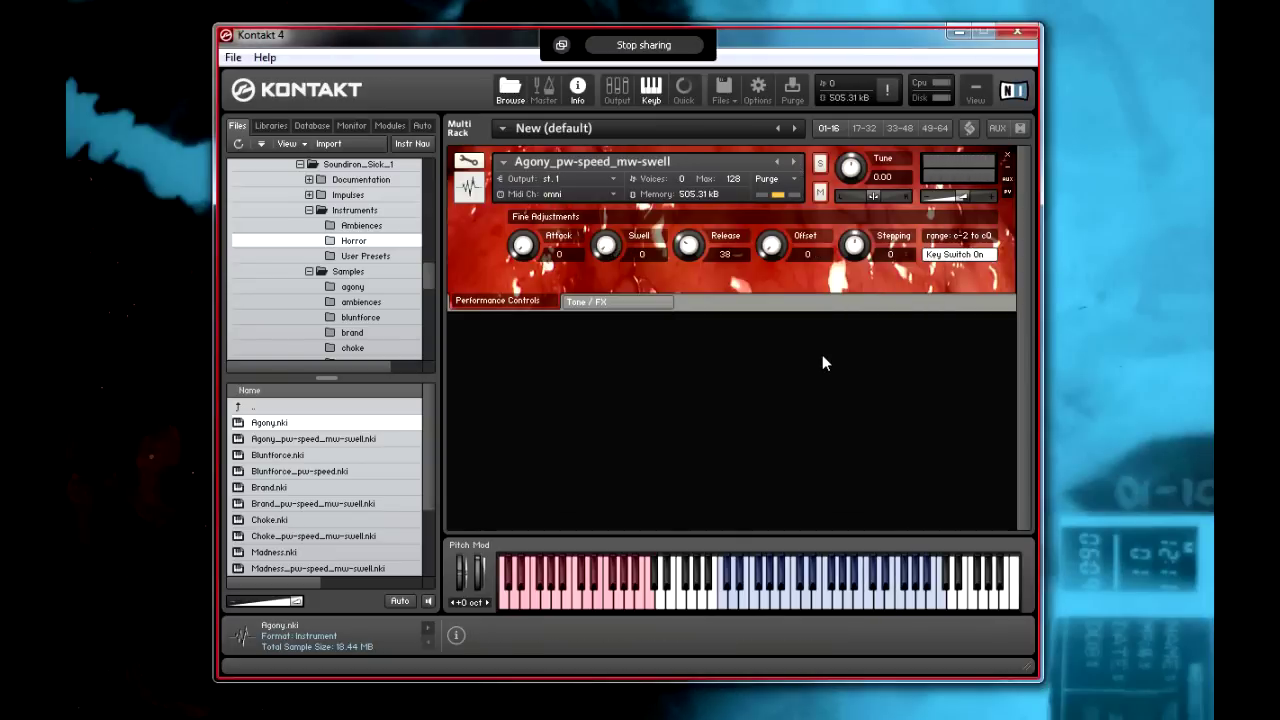
- Enable the reverb with the Cathedral impulse, setting Dry to about -9.2 dB and Wet to about -3.4 dB
click(595, 300)
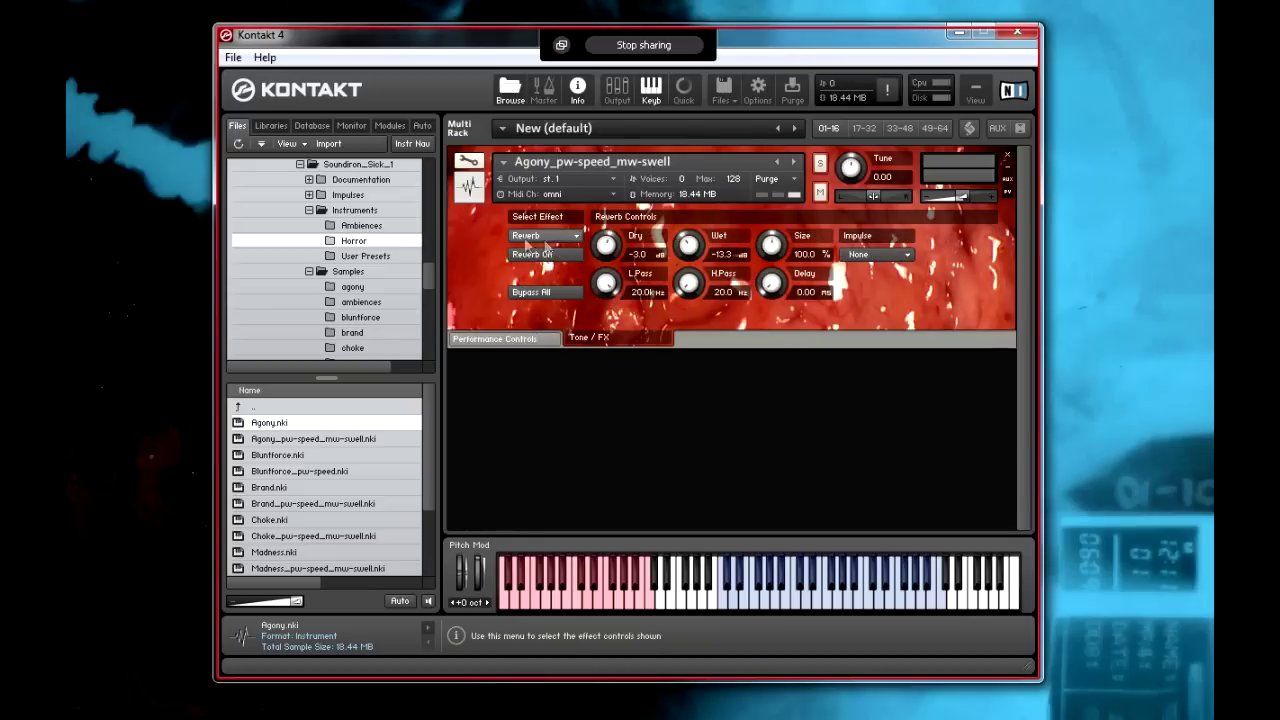
click(515, 238)
click(898, 262)
click(868, 285)
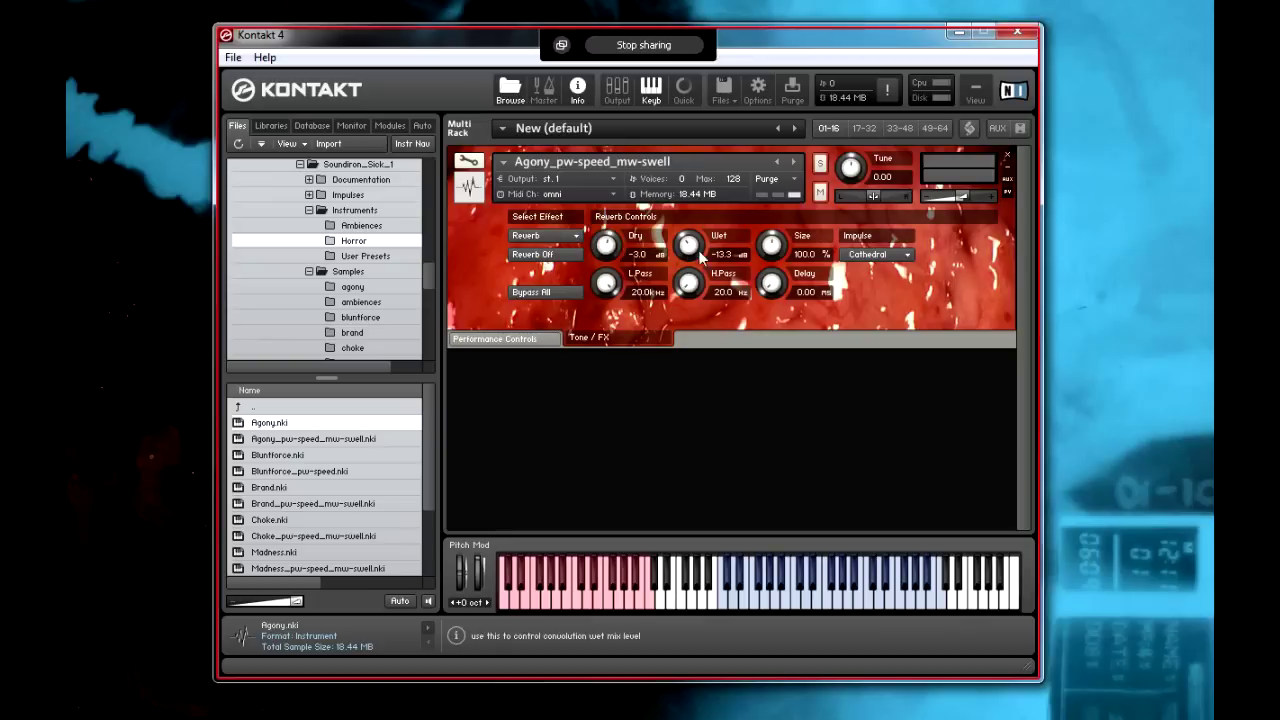
scroll(700, 256, down, 3)
drag(616, 260, 612, 284)
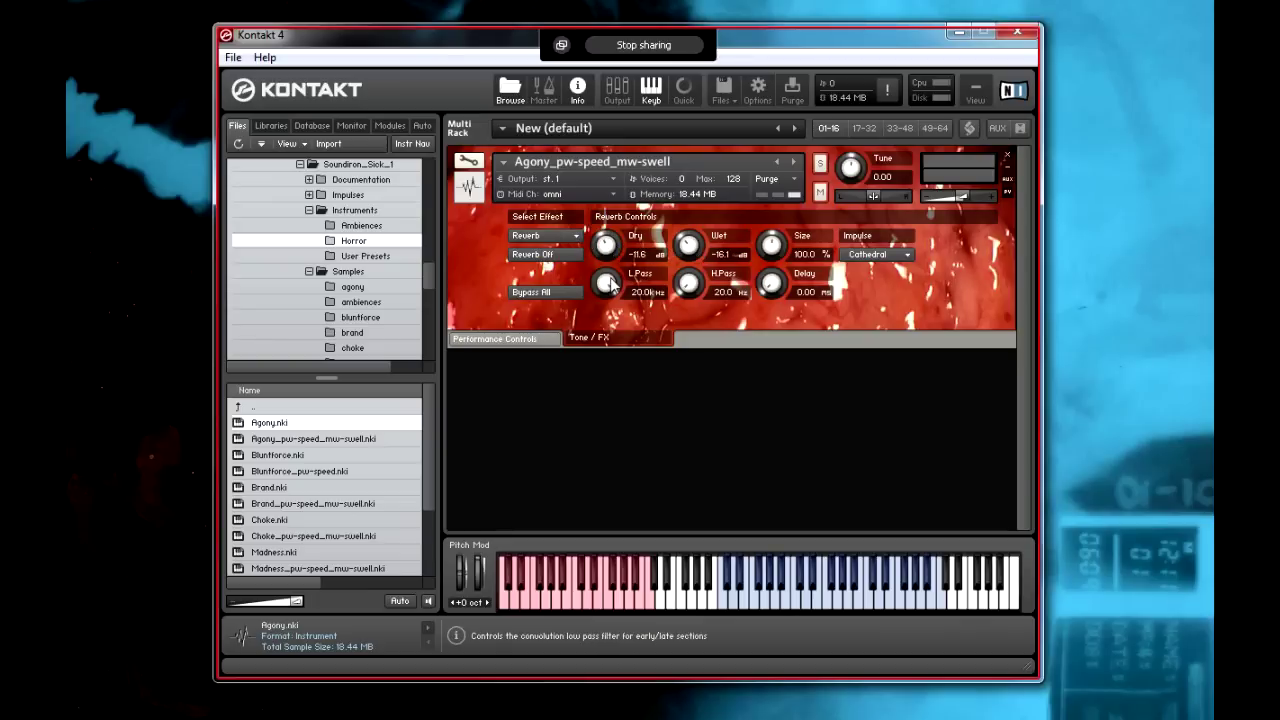
click(545, 254)
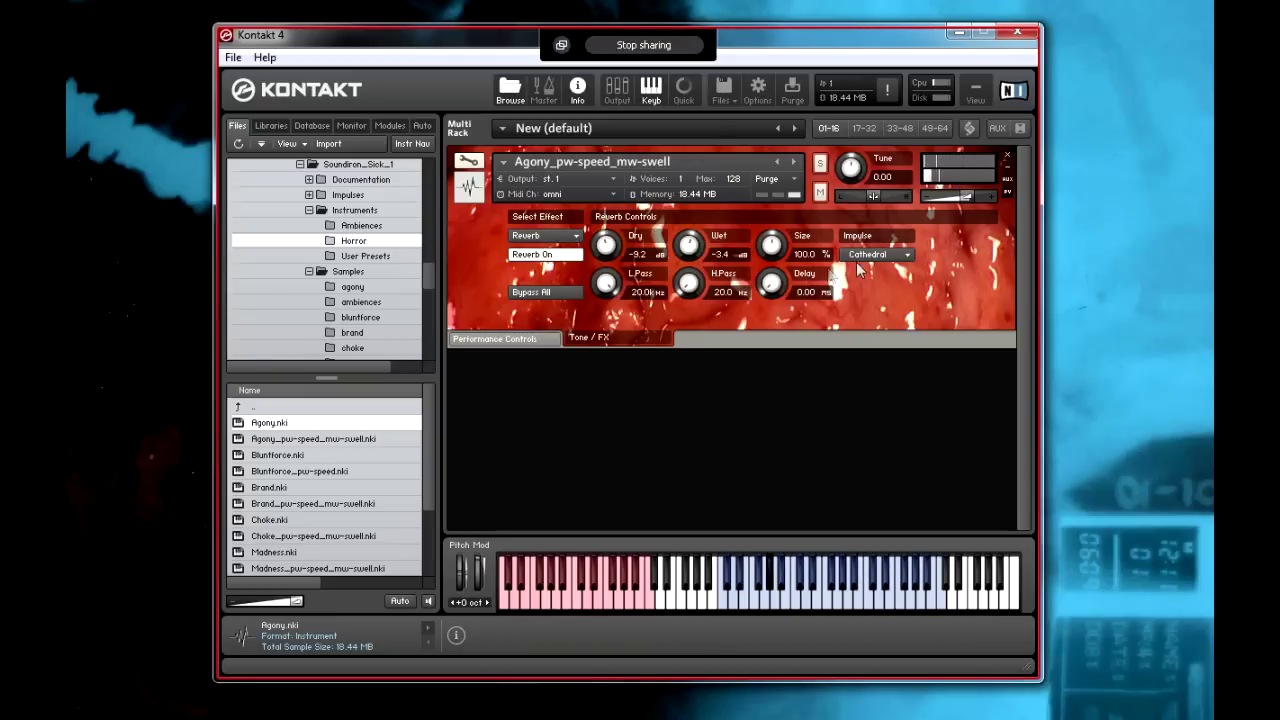
- Try lowering the instrument's Stepping to -19 in the performance controls, and return it to 0
click(497, 339)
drag(875, 253, 864, 310)
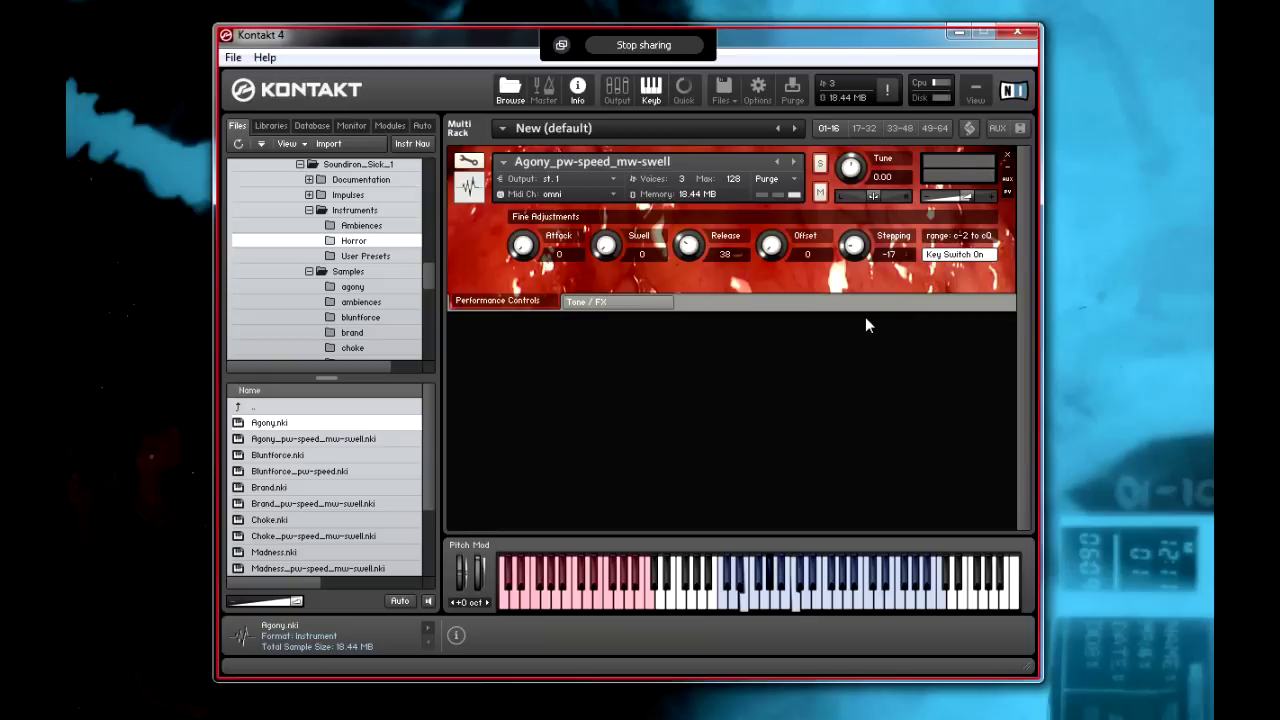
scroll(856, 247, down, 2)
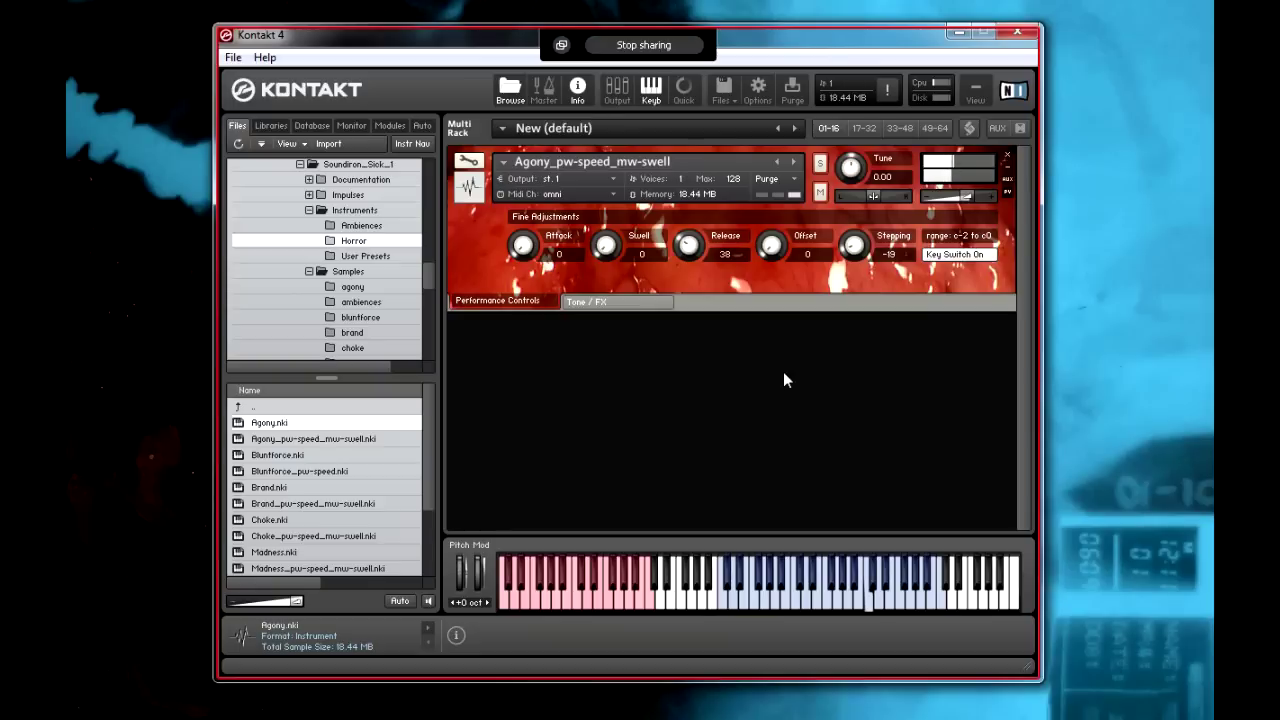
drag(861, 260, 853, 249)
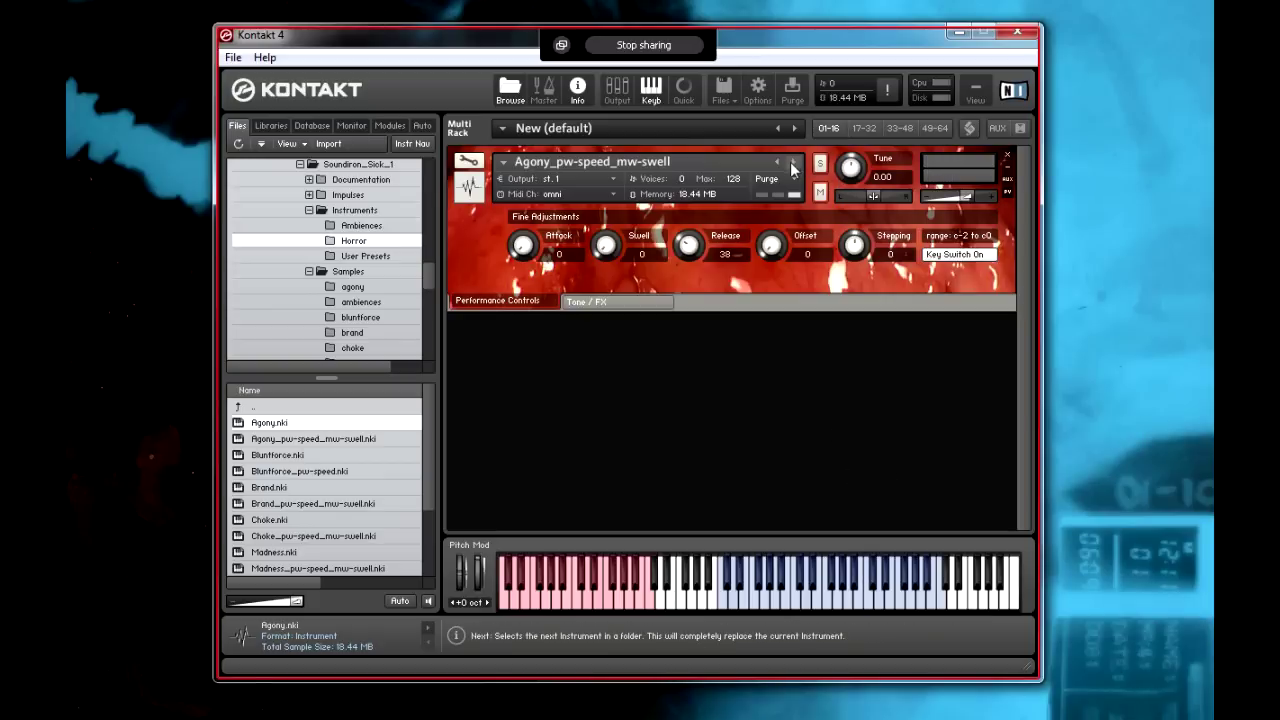
- Load the Bluntforce instrument and lower its volume slightly
click(795, 165)
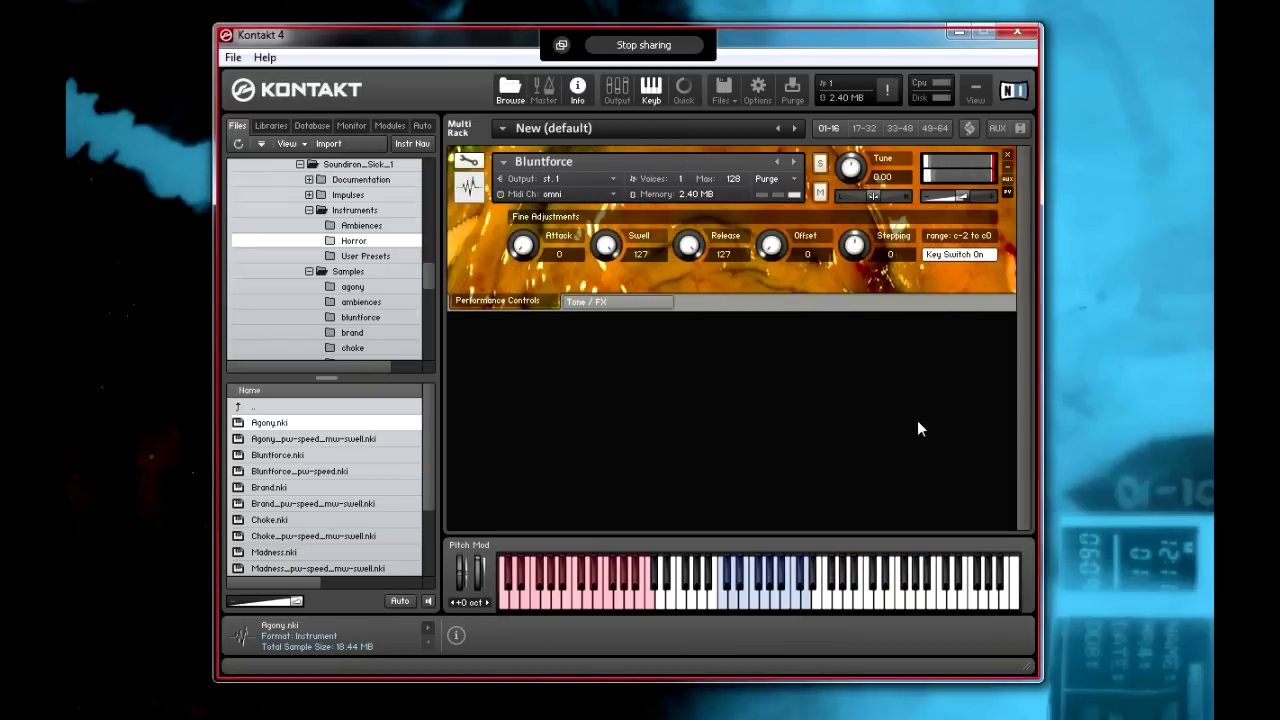
mouse_move(965, 201)
drag(964, 203, 950, 203)
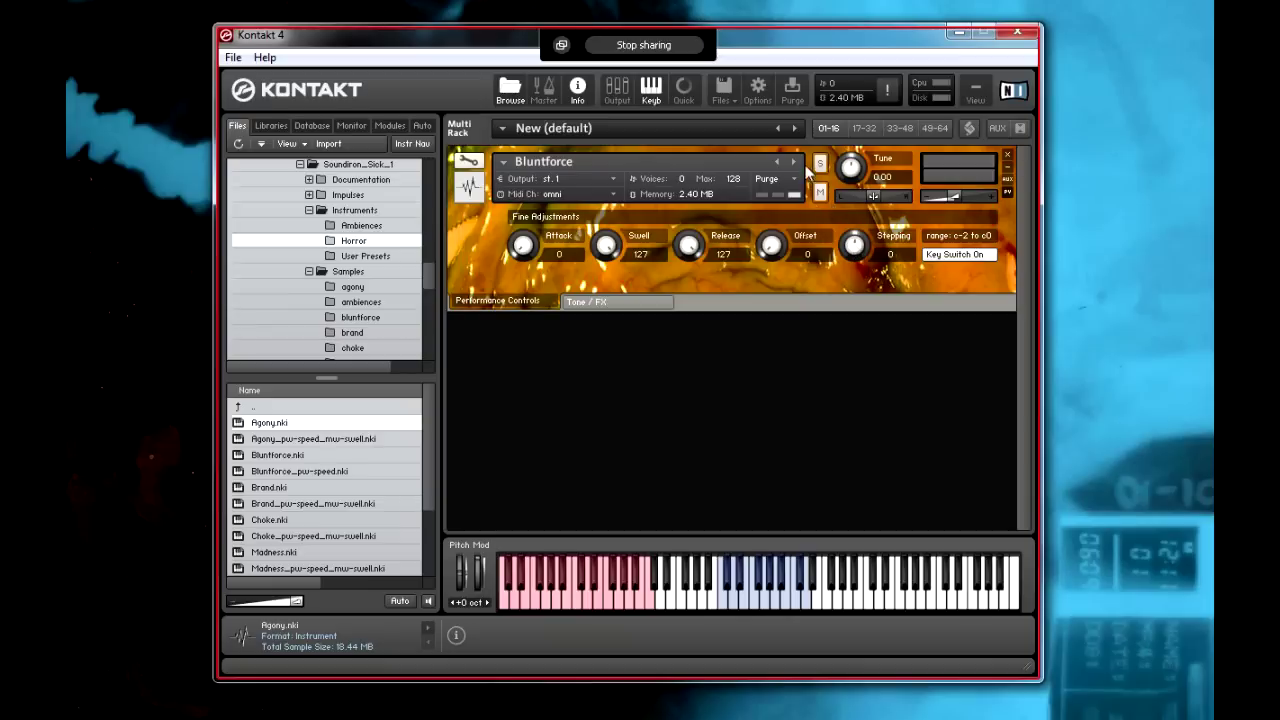
- Try a lower Stepping on Bluntforce and reset it, and set Offset to 57 and Attack to 29
drag(858, 248, 857, 307)
mouse_move(852, 252)
mouse_down()
mouse_move(864, 308)
mouse_move(853, 247)
mouse_move(862, 258)
mouse_up()
drag(781, 255, 785, 174)
drag(524, 235, 524, 228)
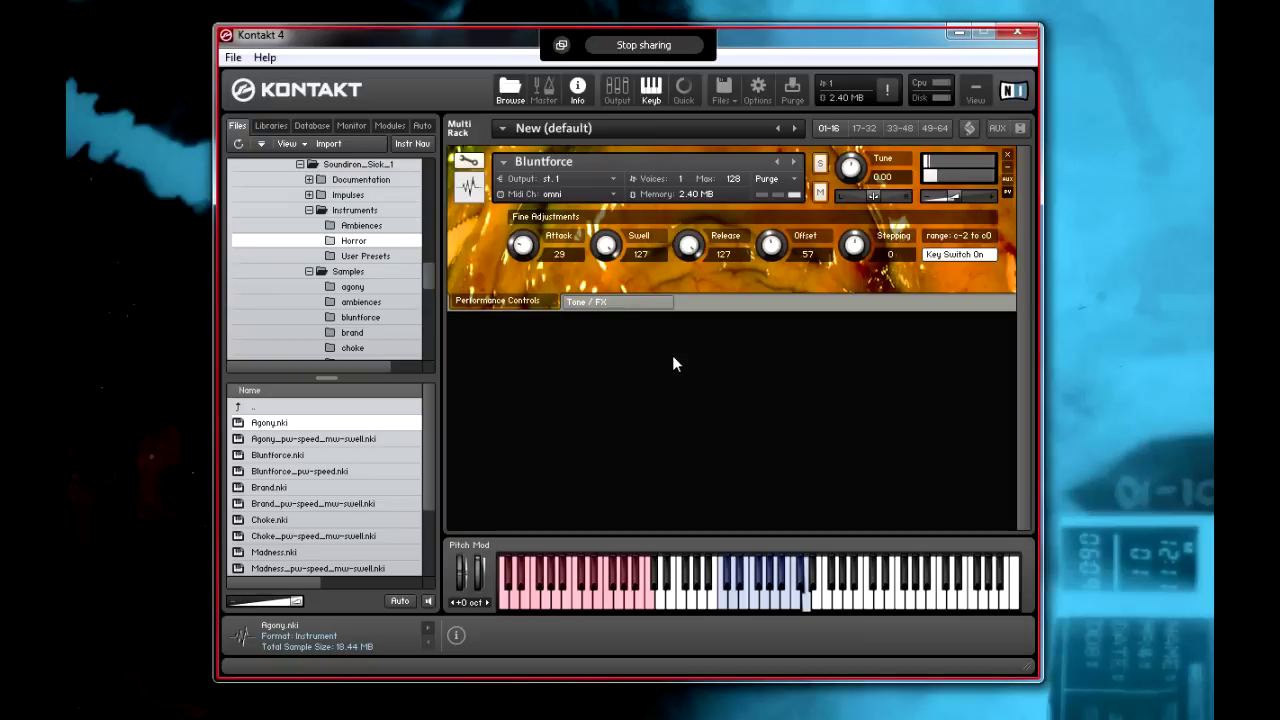
- Reduce Bluntforce's Offset gradually to 0
drag(775, 247, 786, 281)
drag(787, 282, 777, 257)
drag(776, 250, 776, 260)
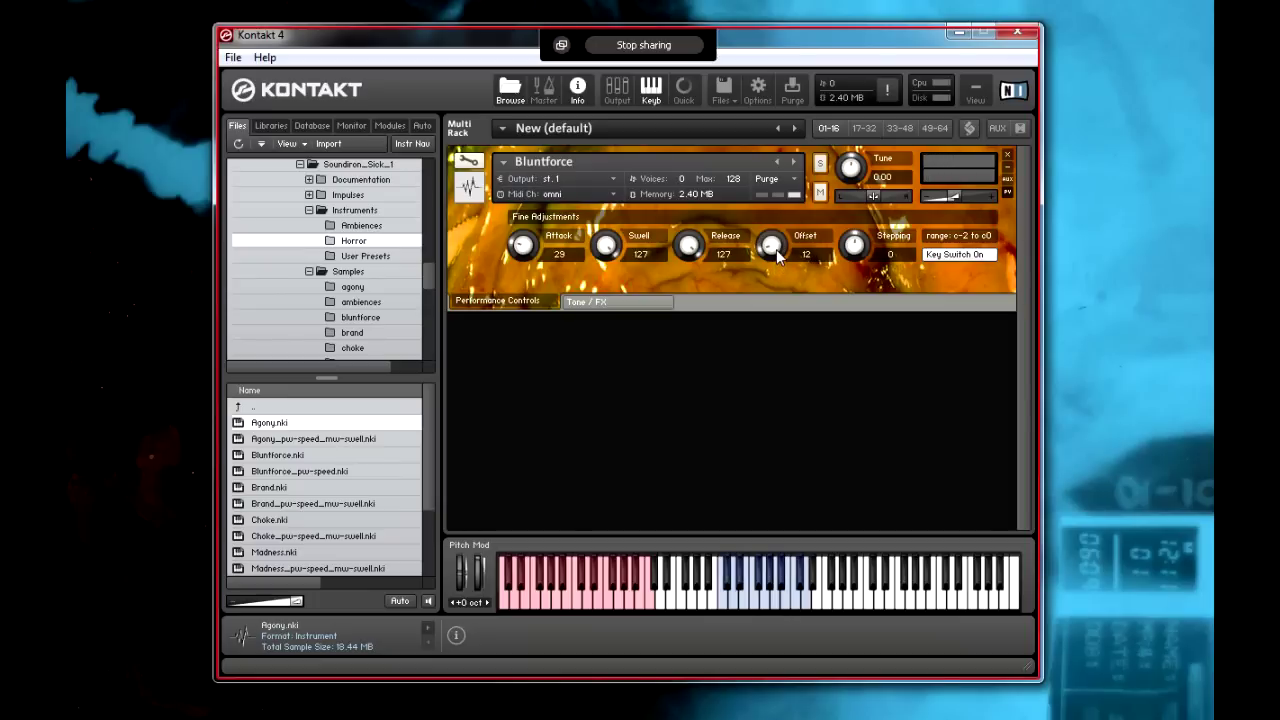
drag(776, 252, 771, 371)
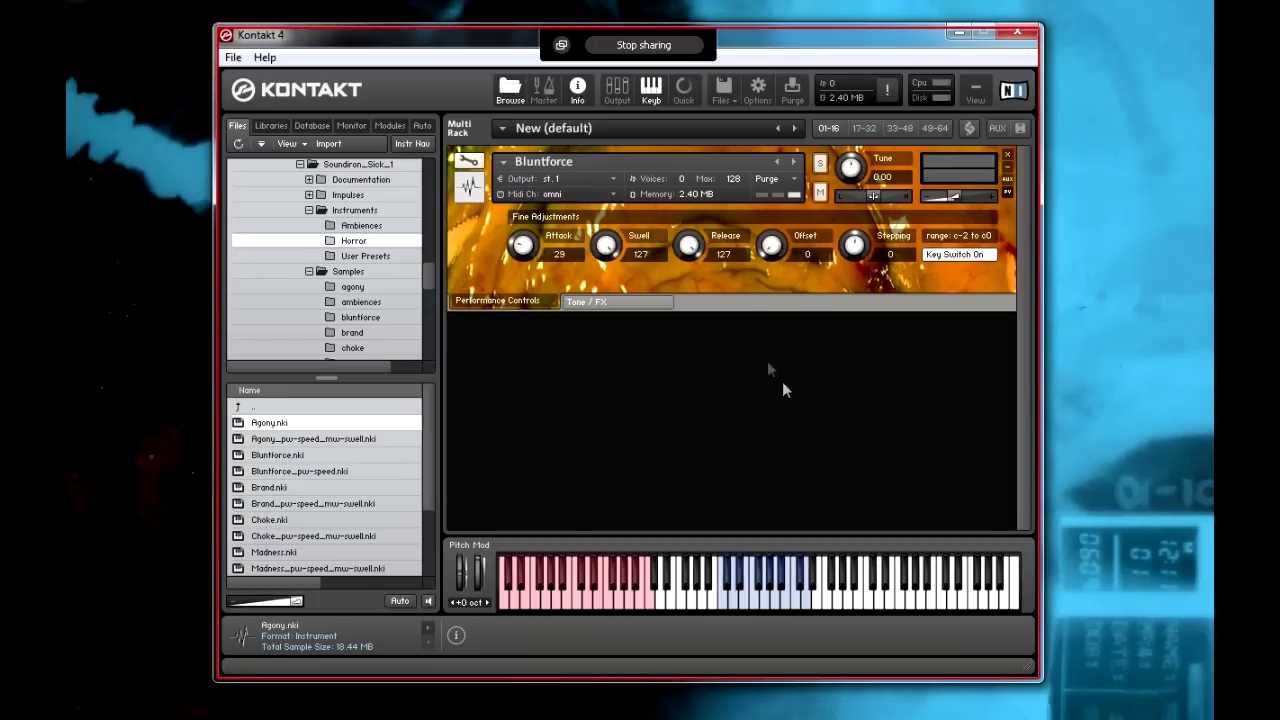
- Load the Brand instrument, set its Stepping to -24 and lower its Tune
click(791, 164)
click(793, 164)
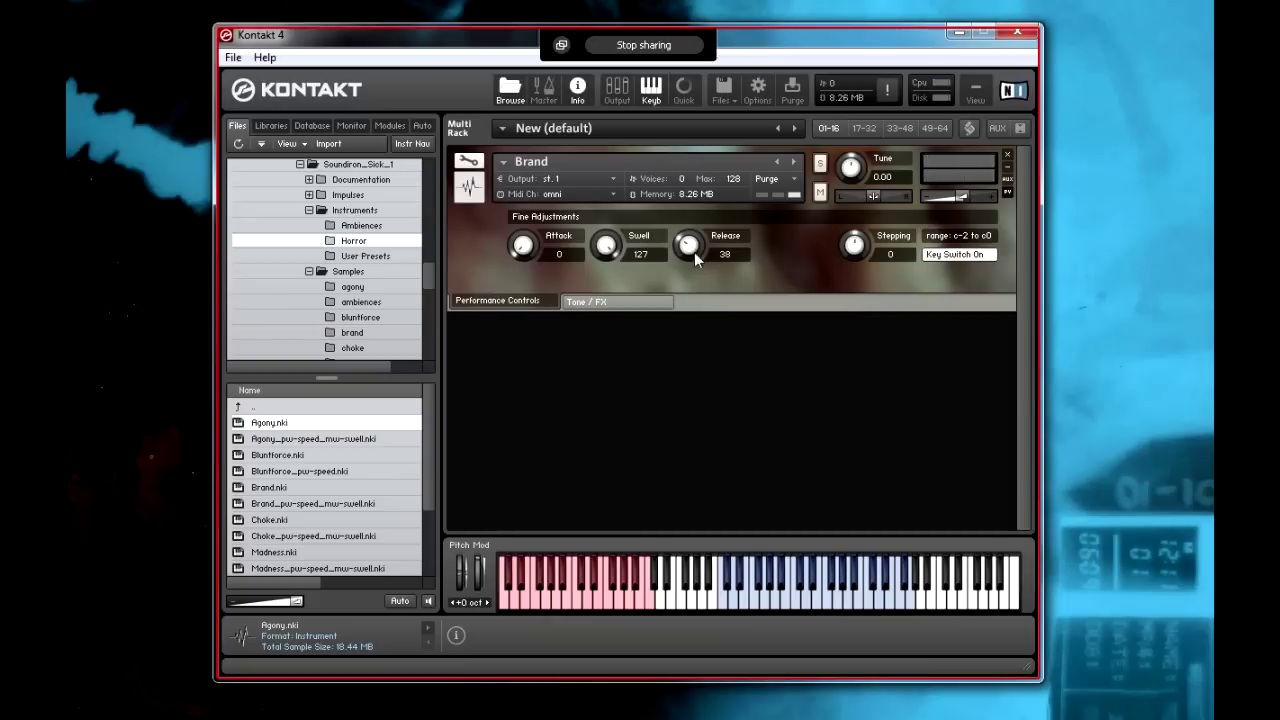
drag(880, 258, 863, 275)
drag(873, 260, 876, 532)
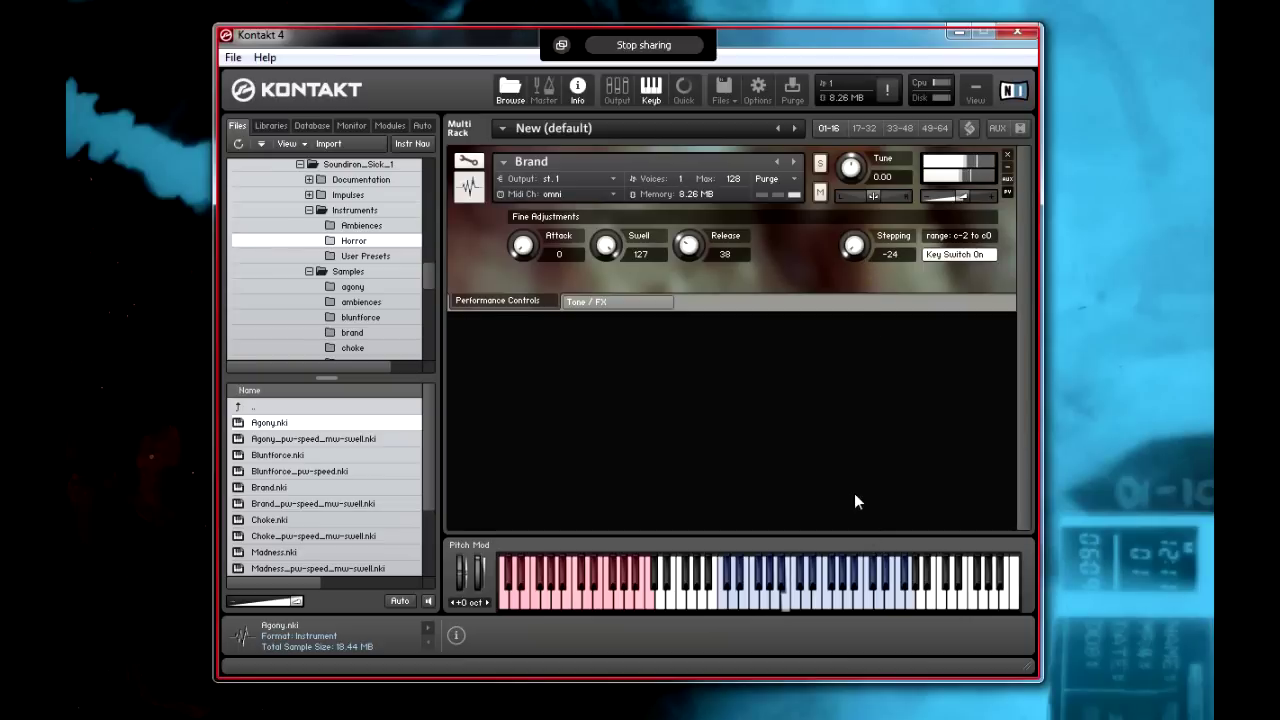
drag(850, 167, 886, 324)
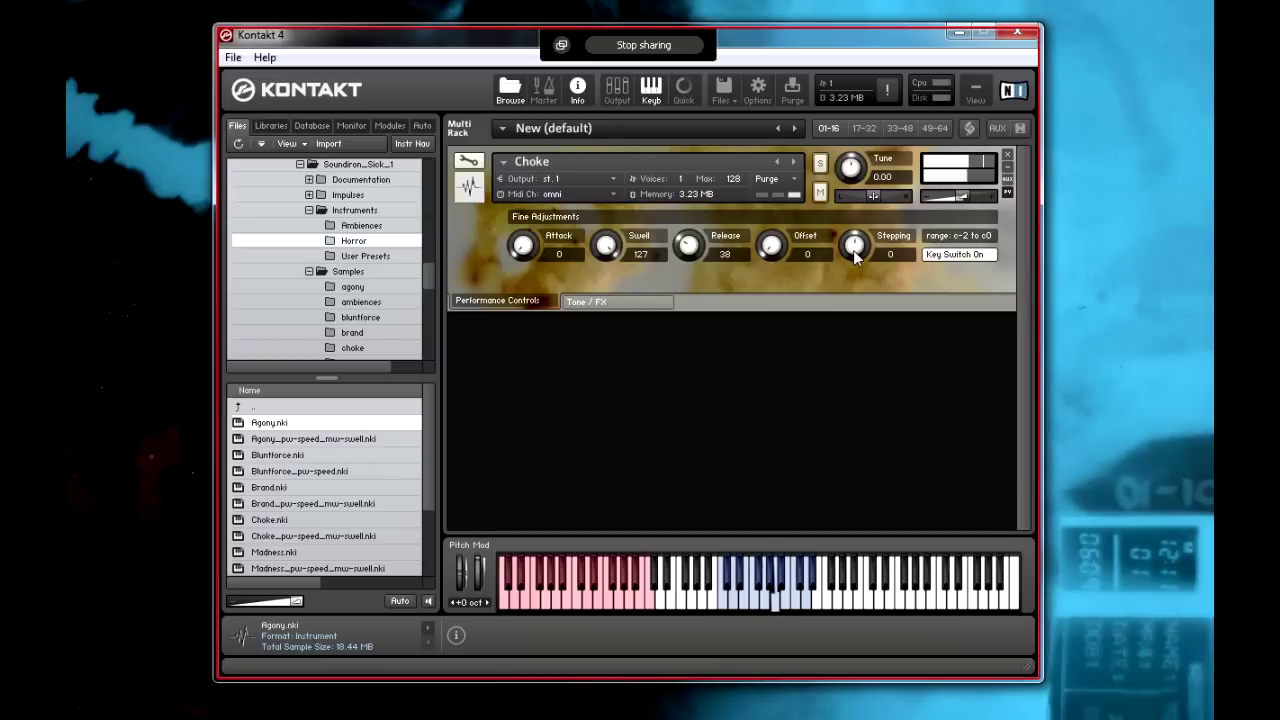
- Set Choke's Stepping to -15 and load Choke_pw-speed_mw-swell in its place
drag(855, 256, 860, 210)
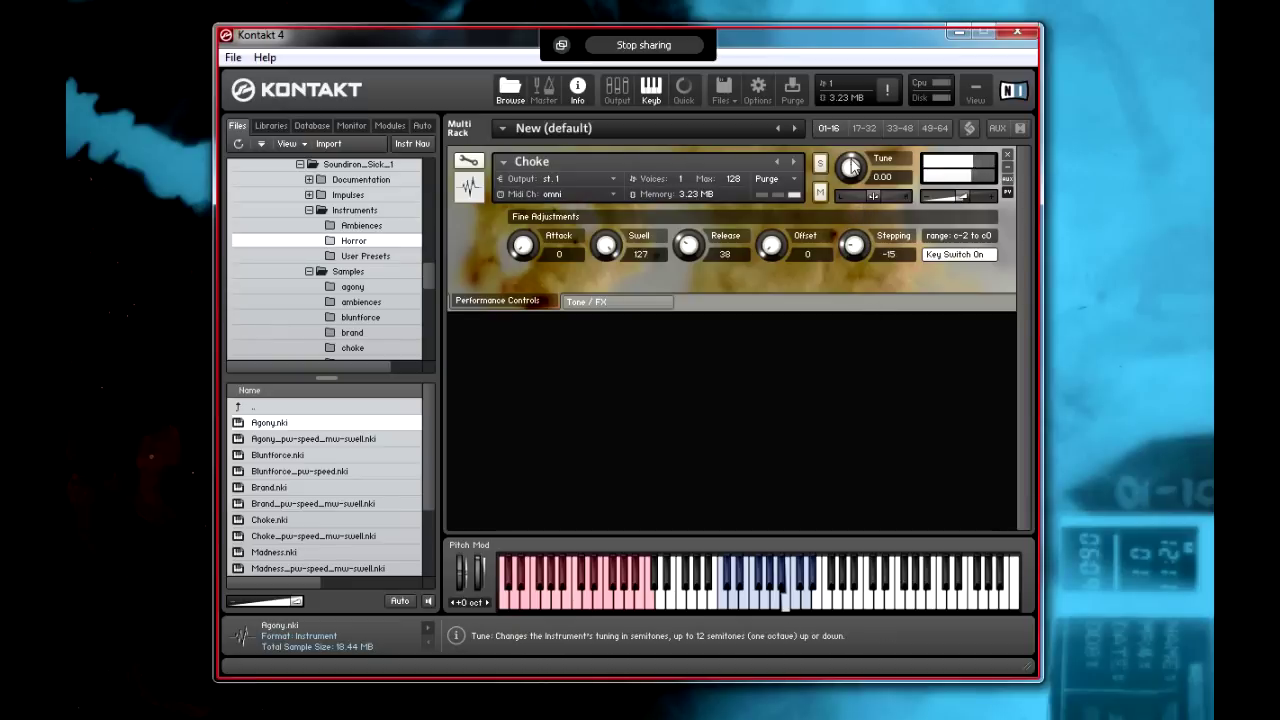
click(796, 162)
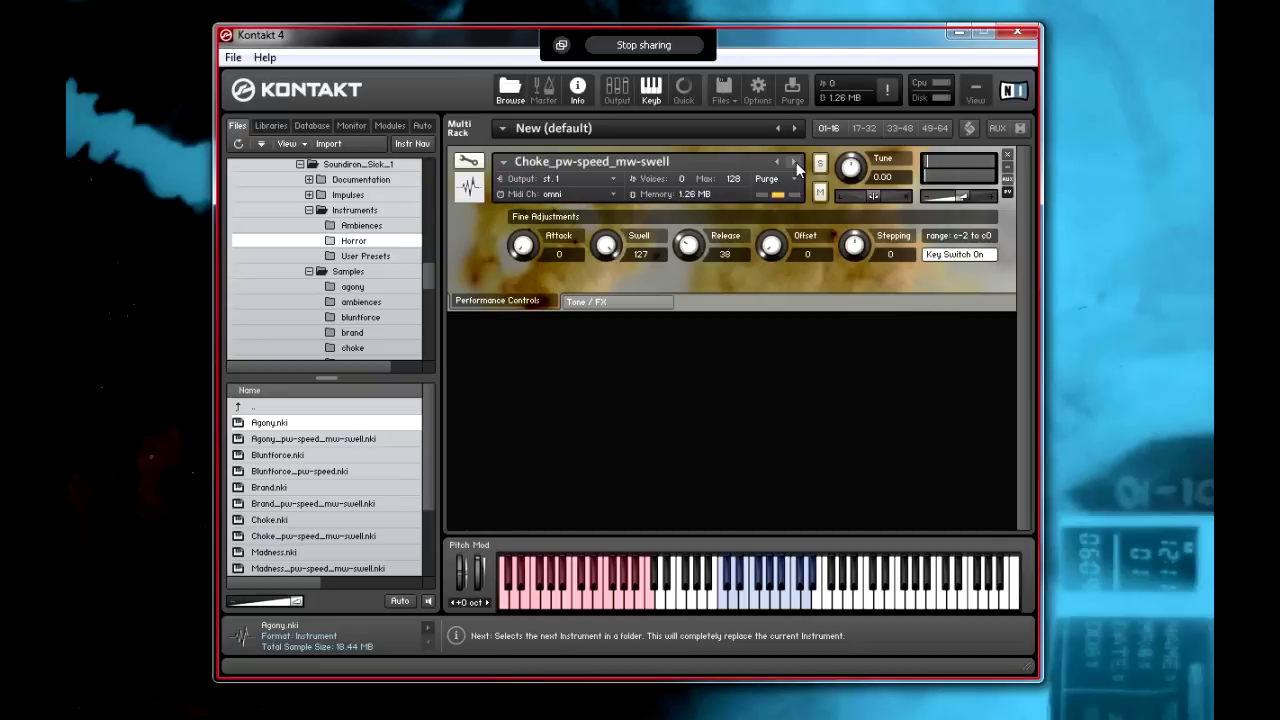
- Step through the Madness and Nightmares instruments to Purgatory, and lower Purgatory's volume slightly
click(796, 162)
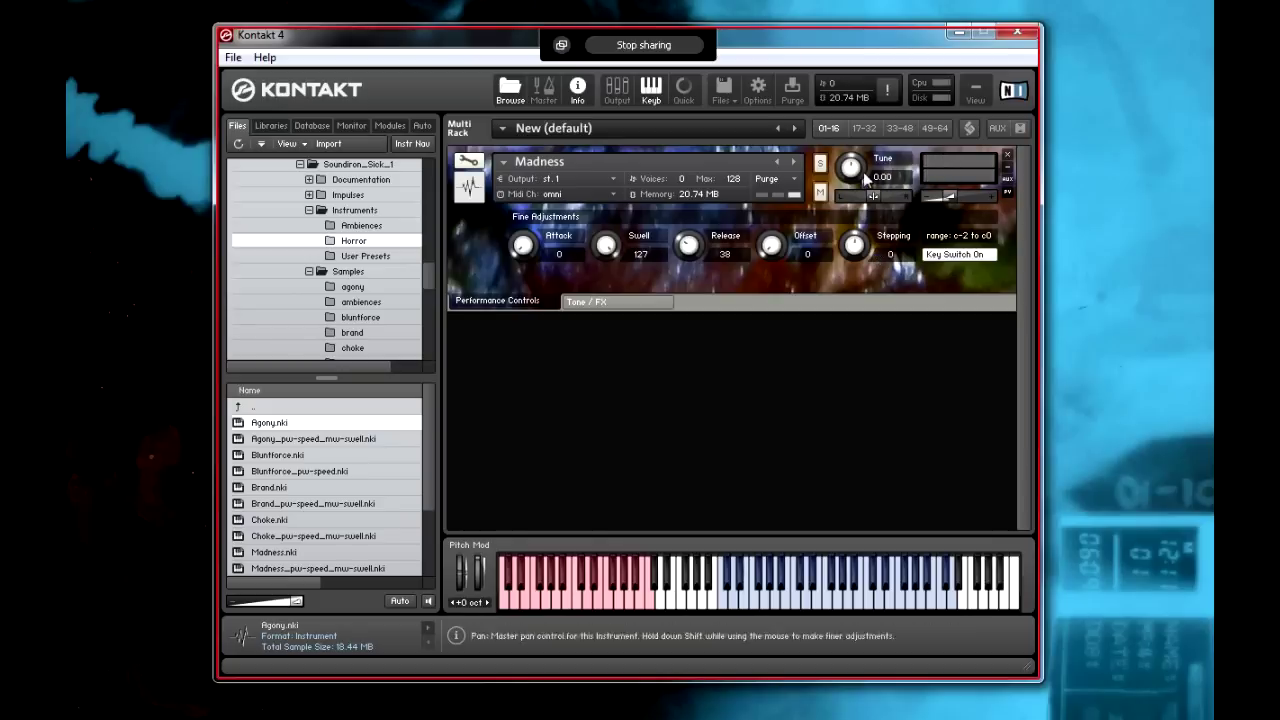
click(793, 160)
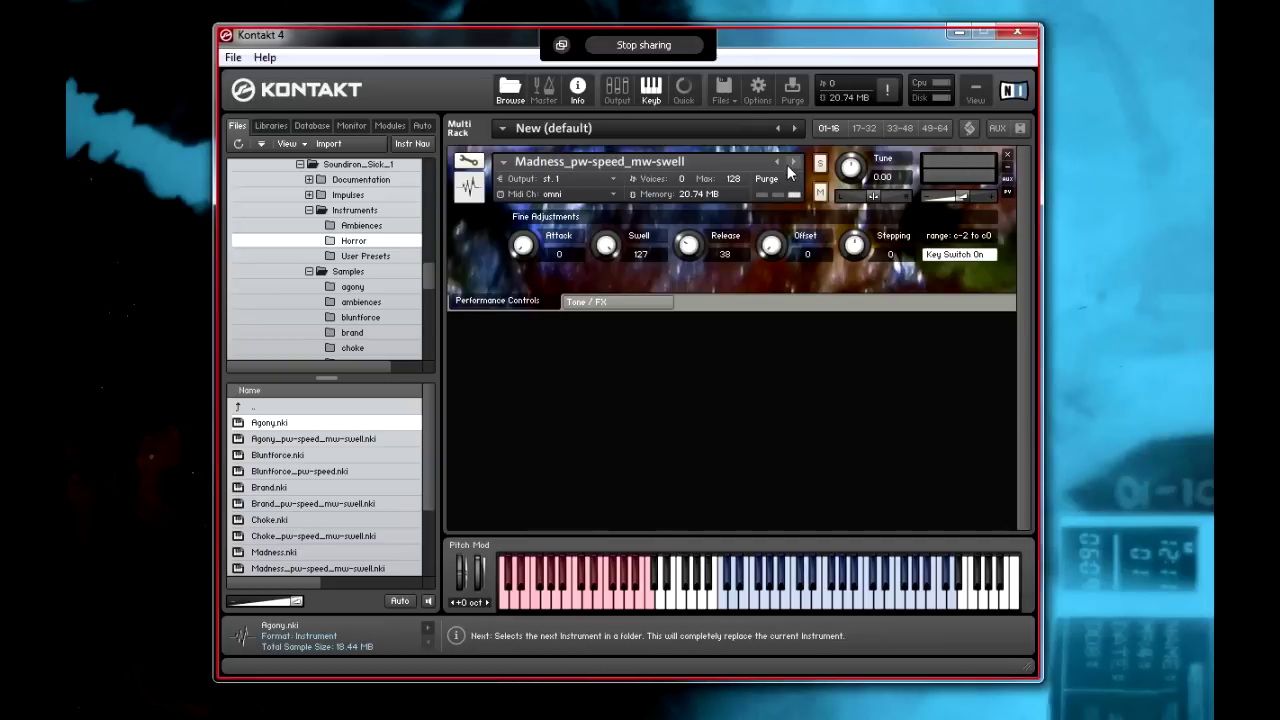
click(790, 166)
click(790, 166)
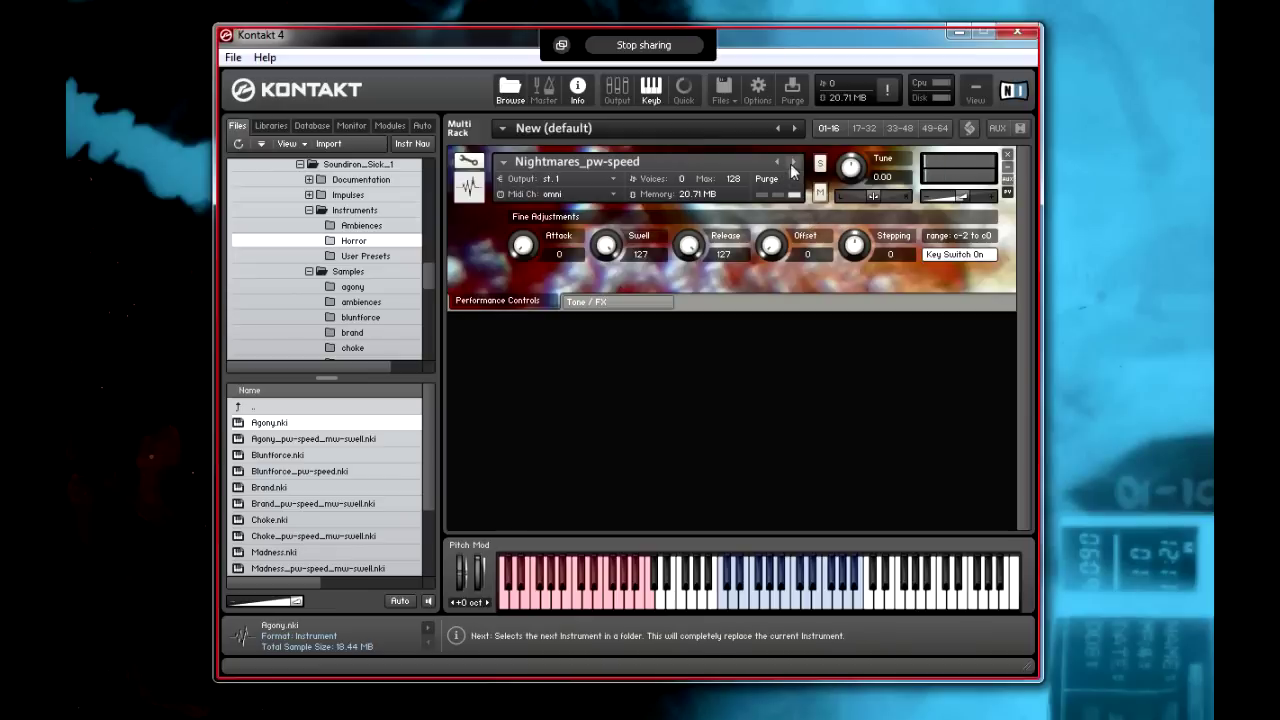
click(791, 166)
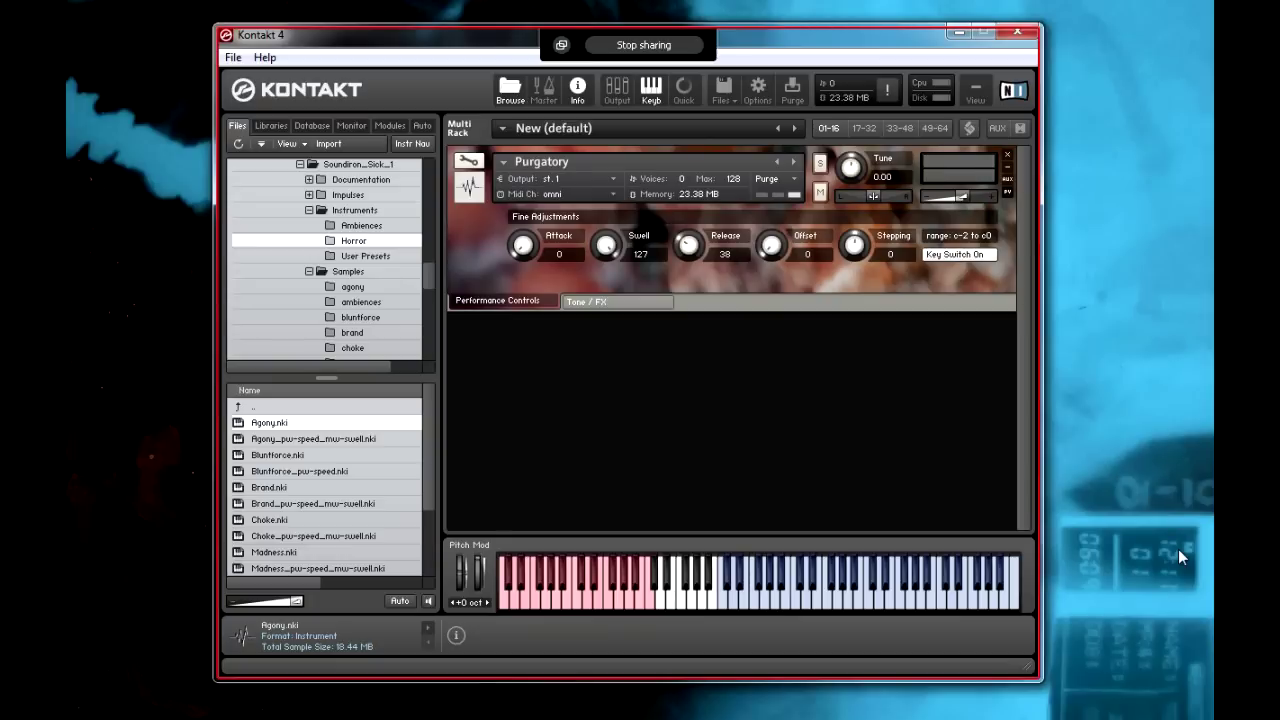
drag(964, 202, 952, 203)
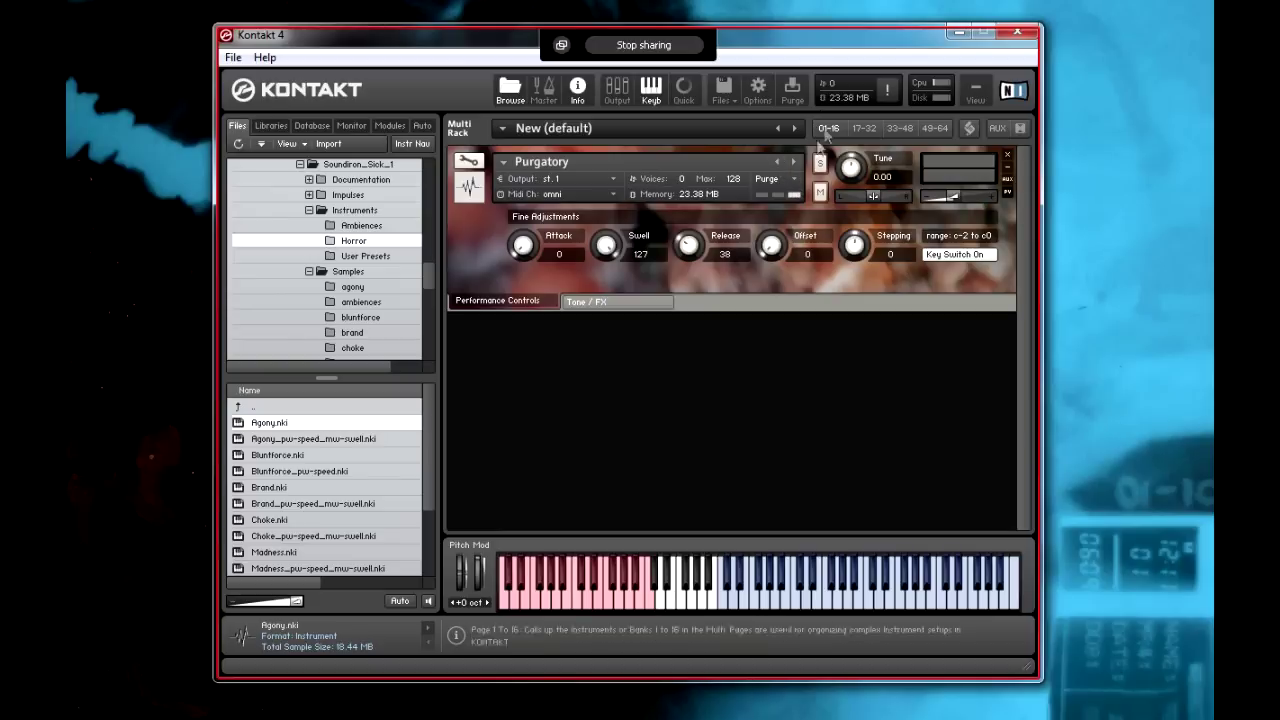
- Load Scream_1_mw-Xfade, set its Stepping to -13 and raise its Attack
click(794, 161)
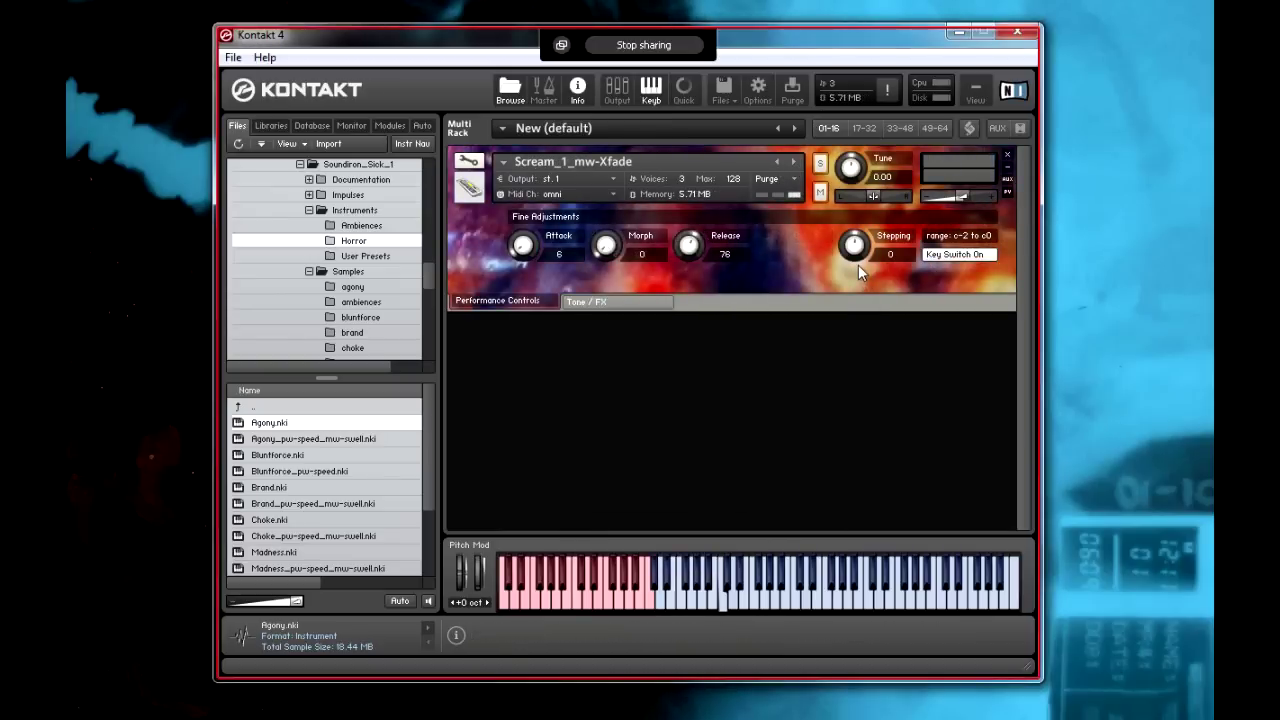
drag(865, 263, 874, 303)
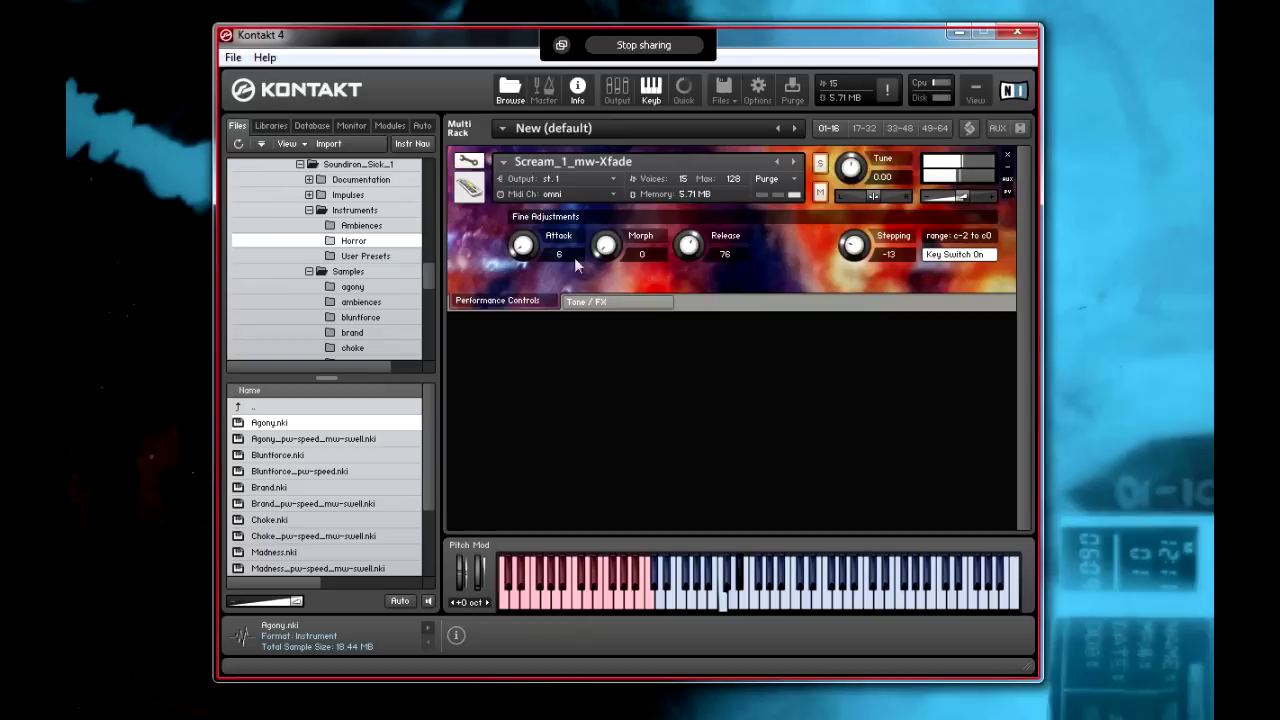
drag(518, 248, 489, 95)
- Load Scream_2_mw-Xfade and advance to Agony at the start of the Horror instruments
click(793, 162)
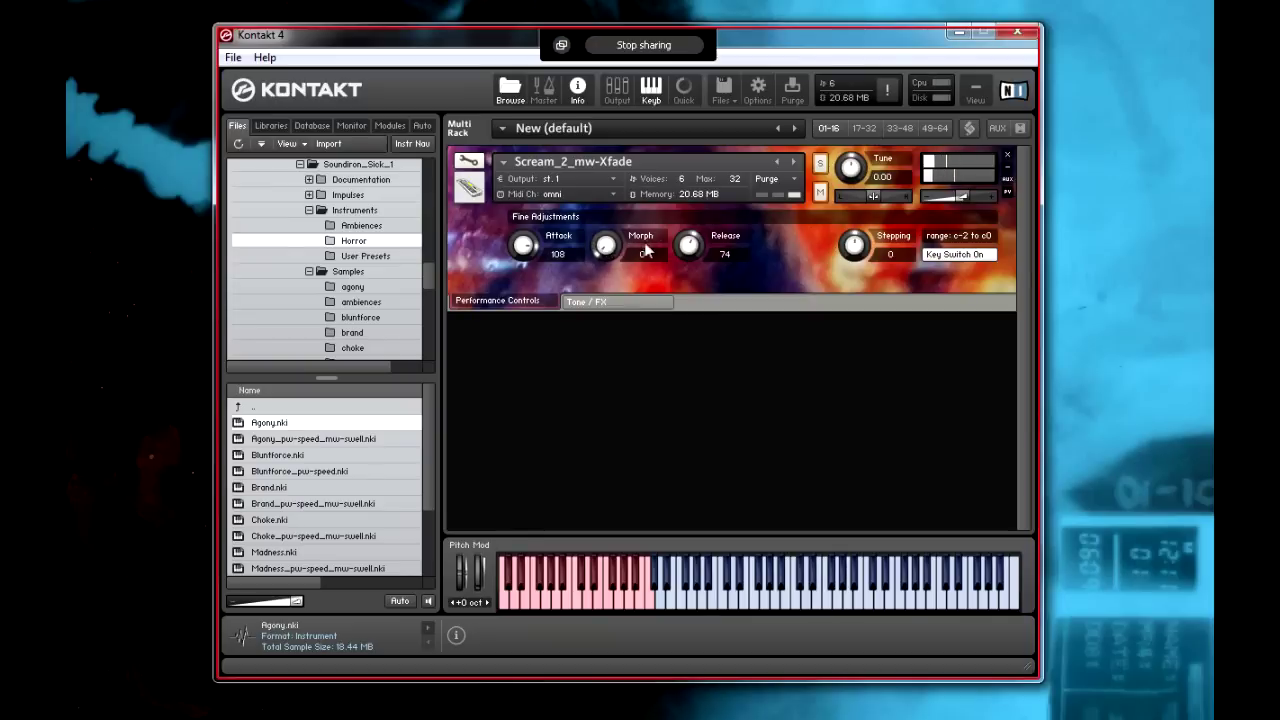
click(793, 162)
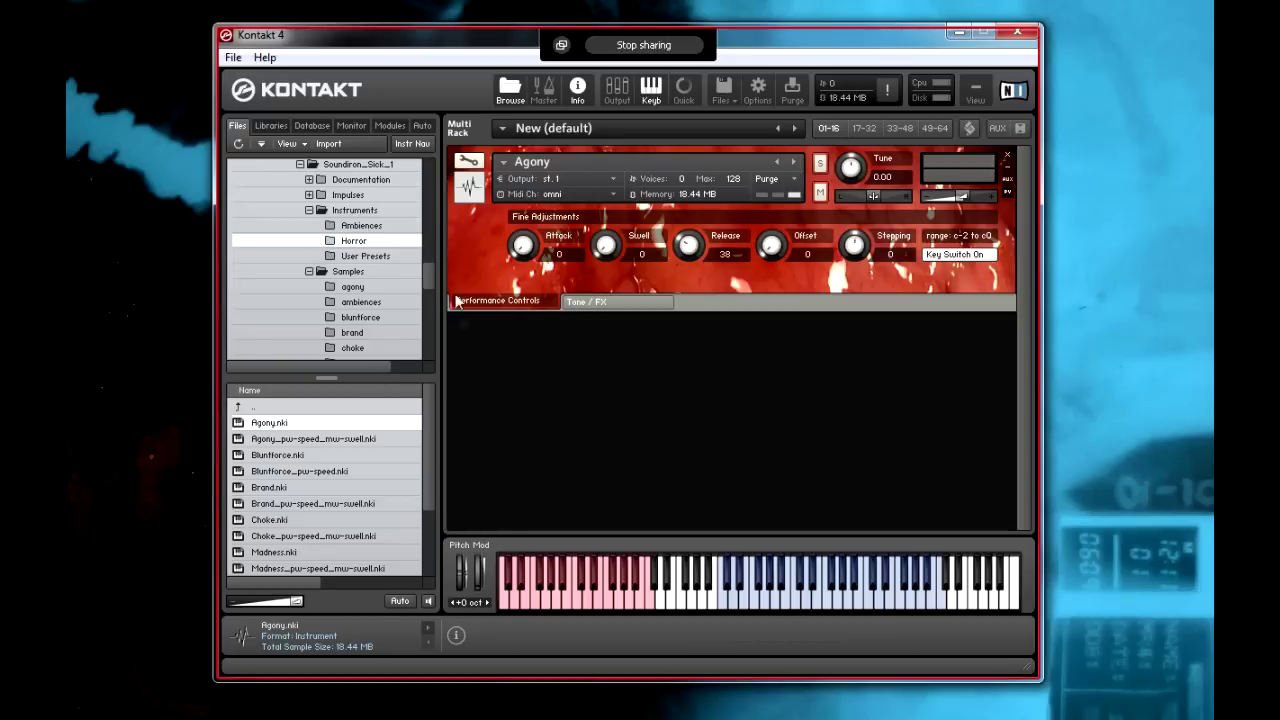
- Replace Agony with Sick Ambient Humanimal from the Ambiences folder and switch its offset mode to Random Offset
click(362, 226)
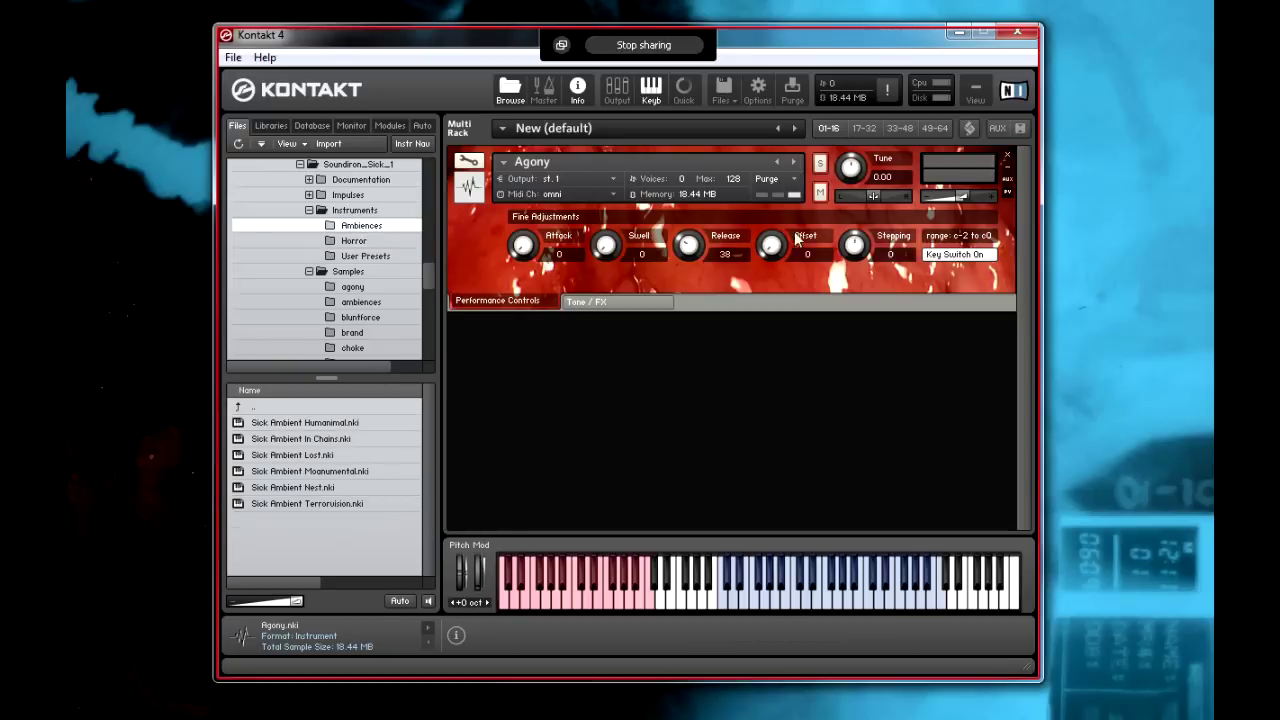
click(1009, 151)
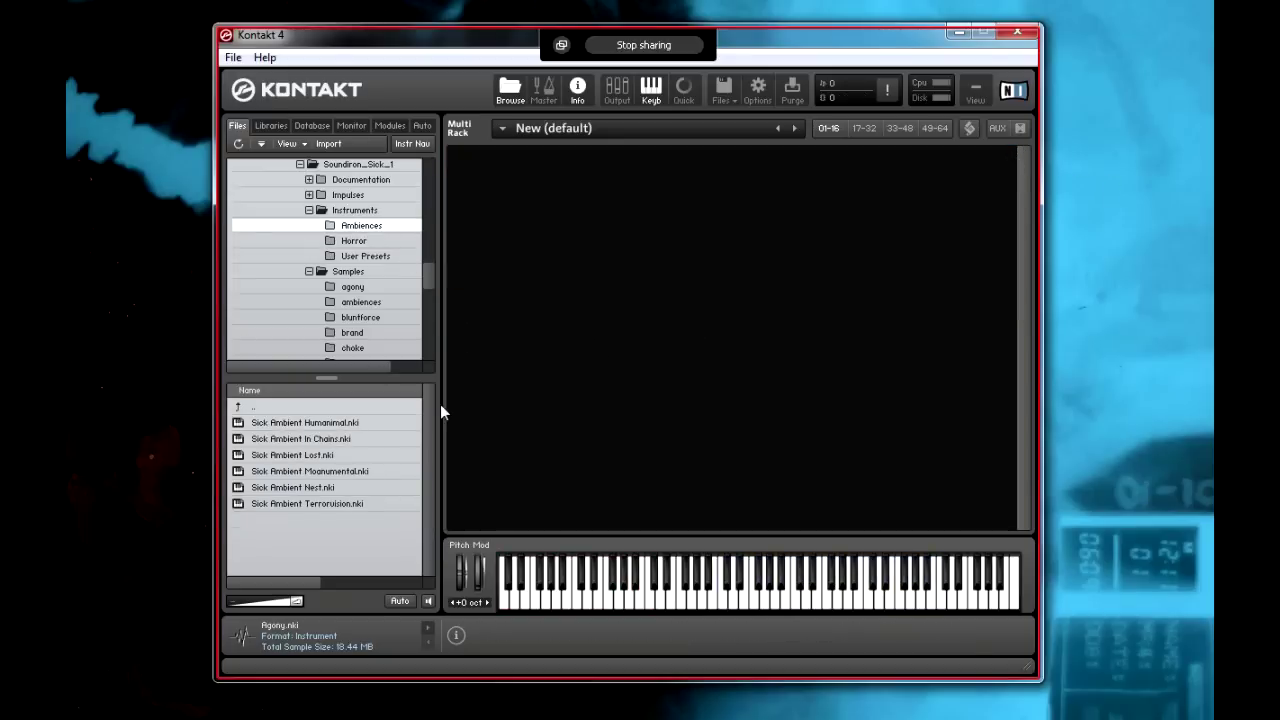
drag(330, 425, 688, 362)
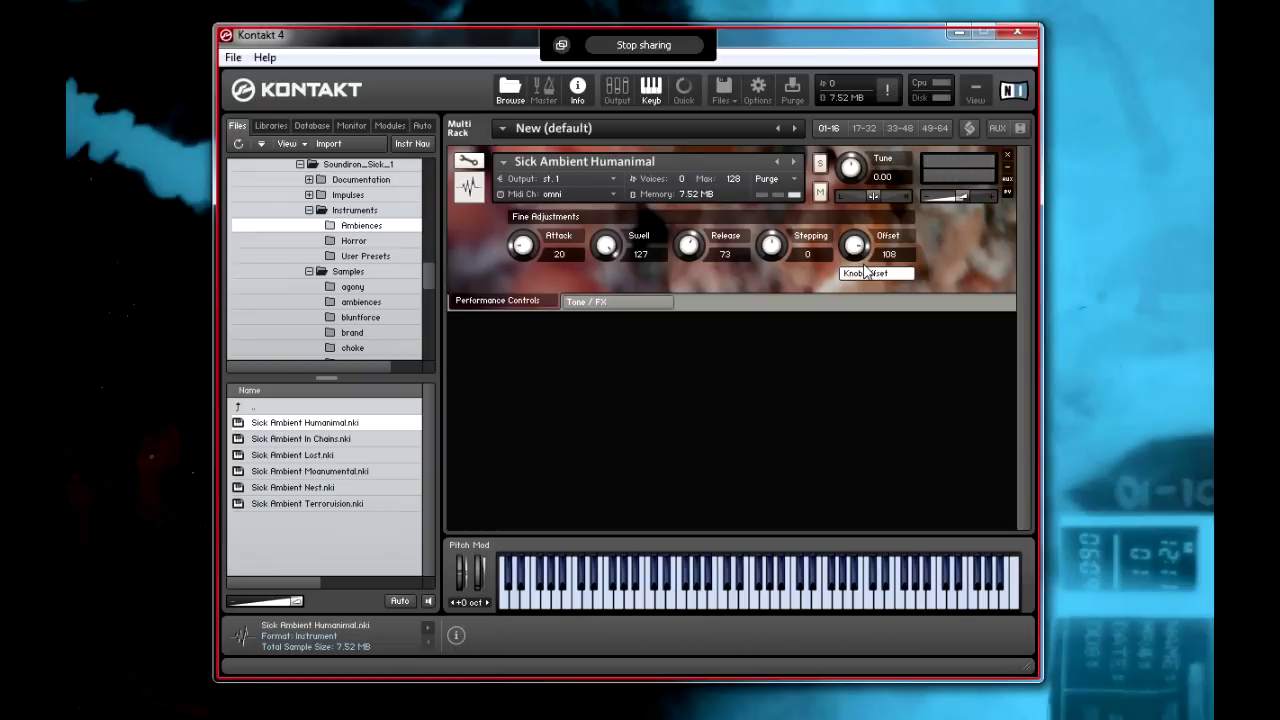
click(863, 276)
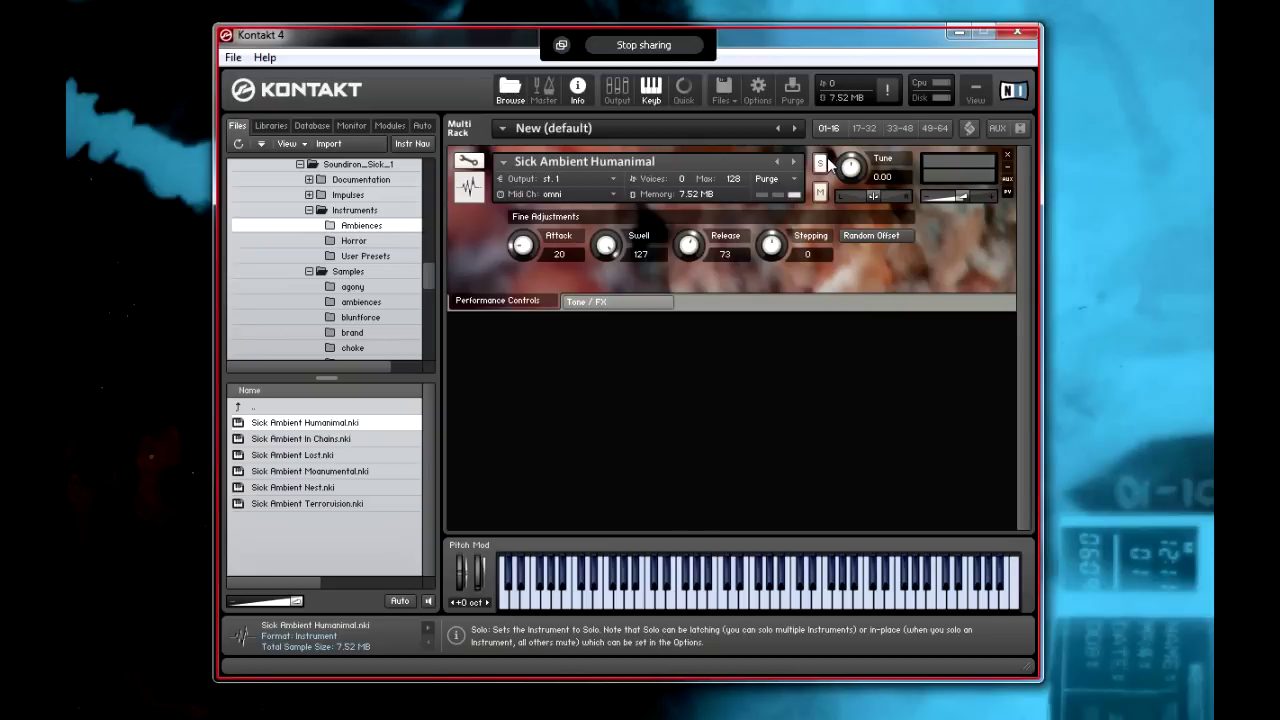
- Step through the remaining Ambiences instruments to Sick Ambient Terrorvision and set its Attack to 124
click(793, 161)
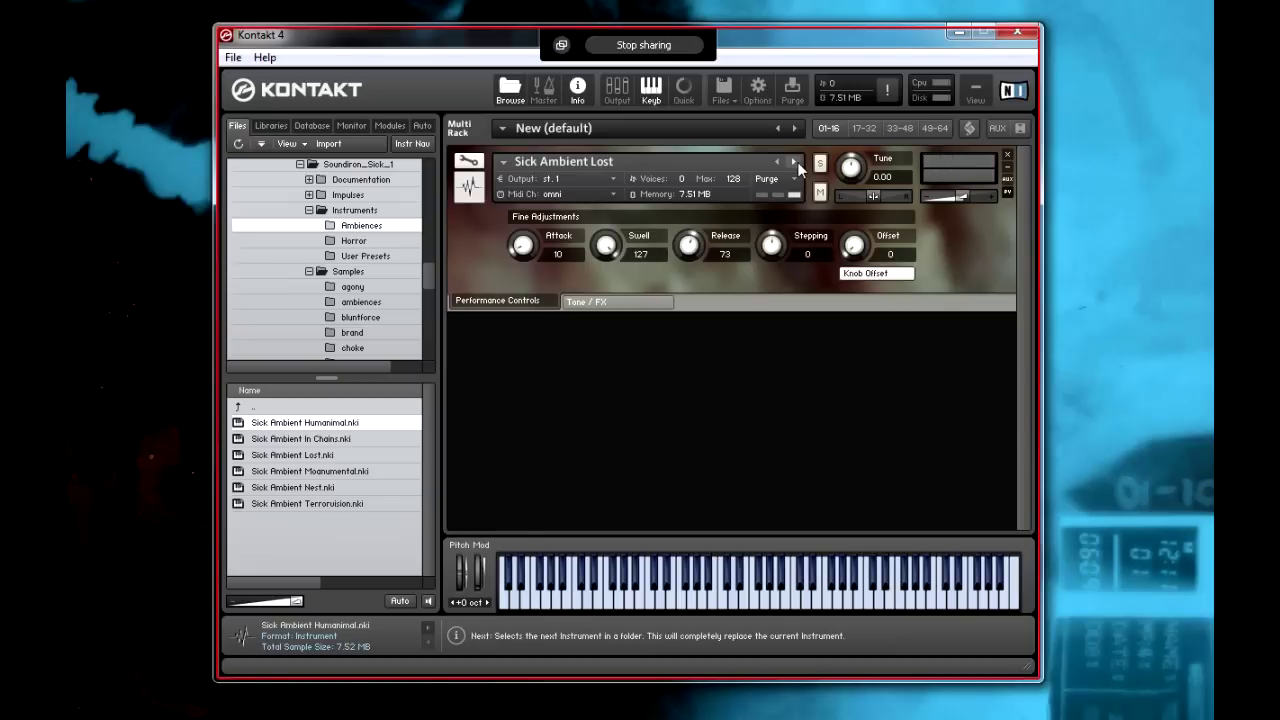
click(796, 162)
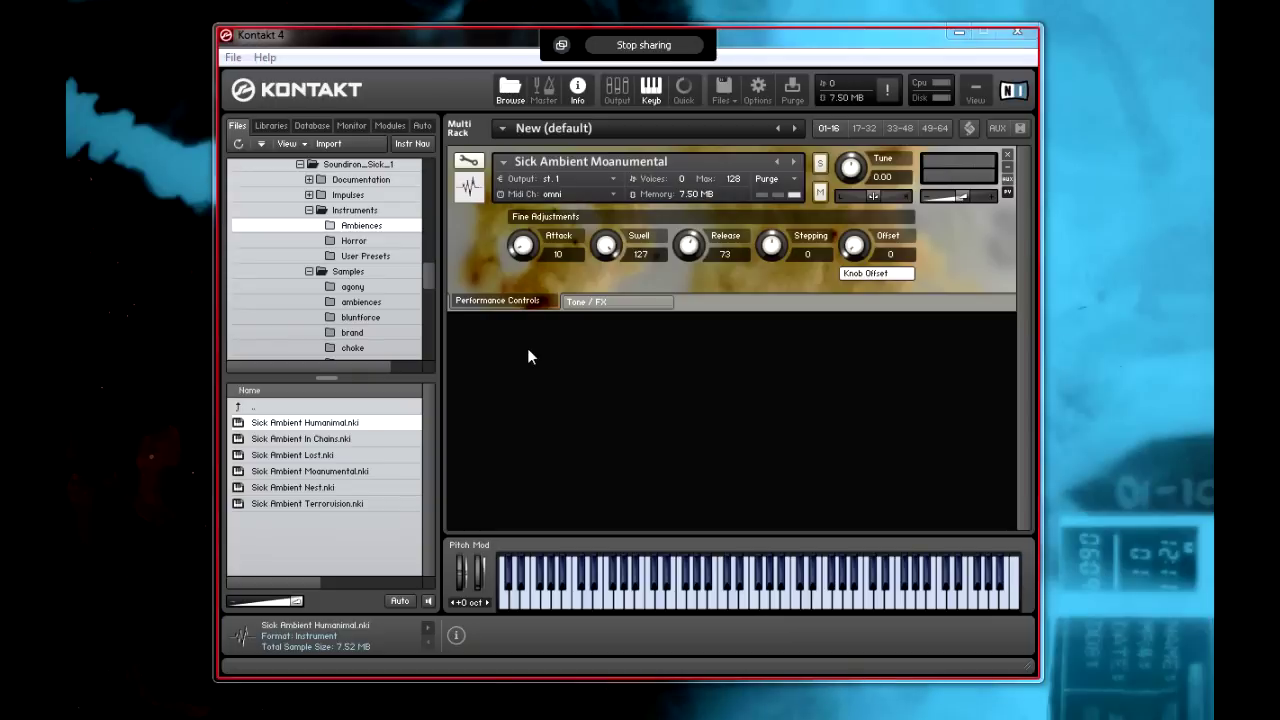
click(795, 162)
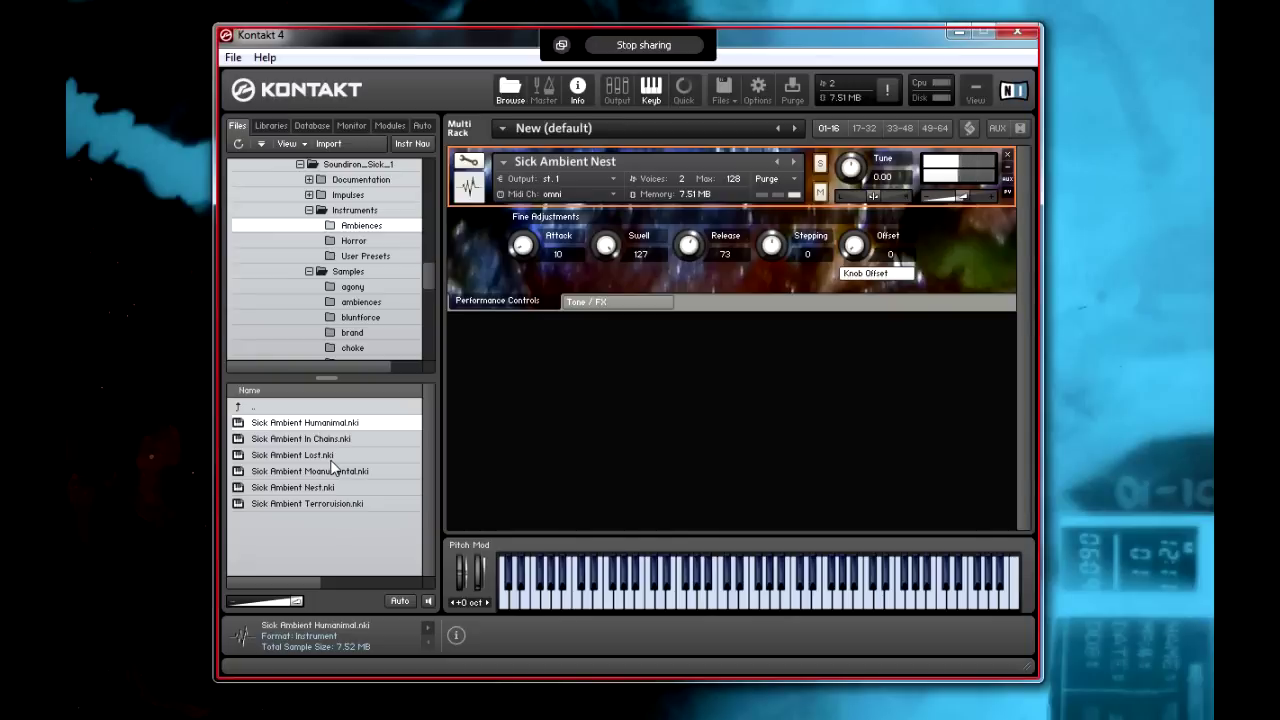
click(793, 161)
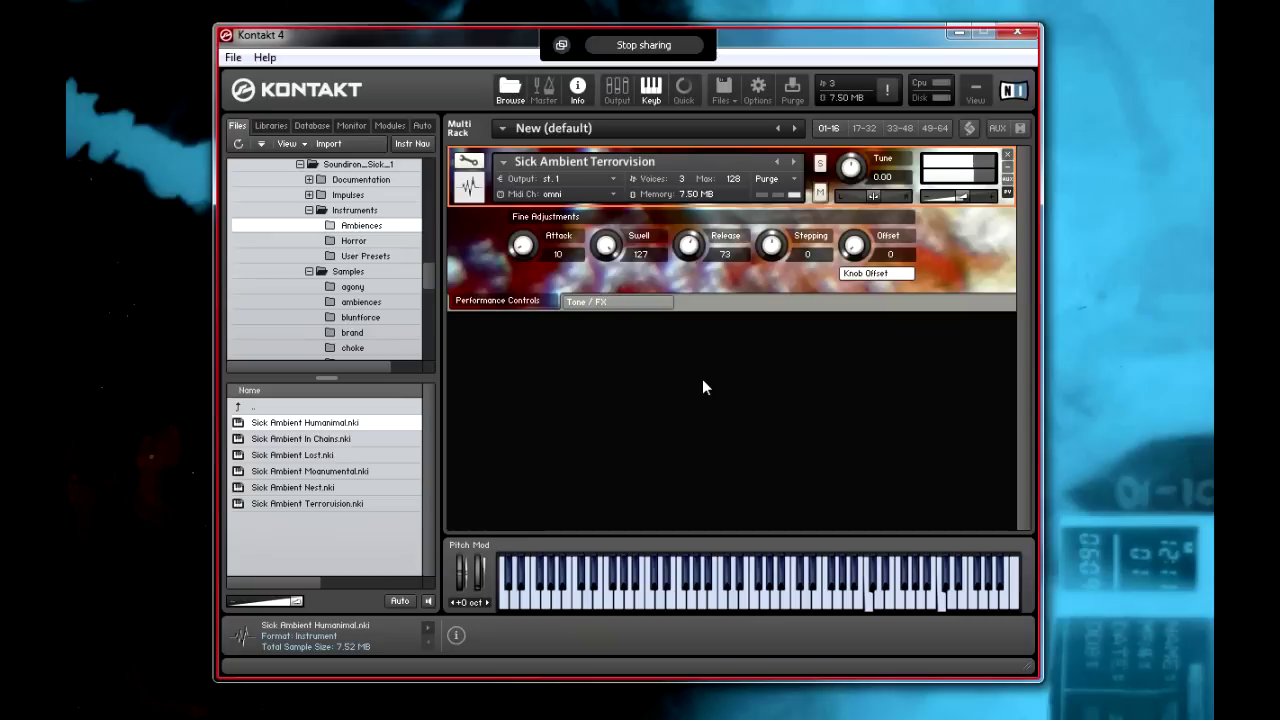
drag(516, 256, 557, 77)
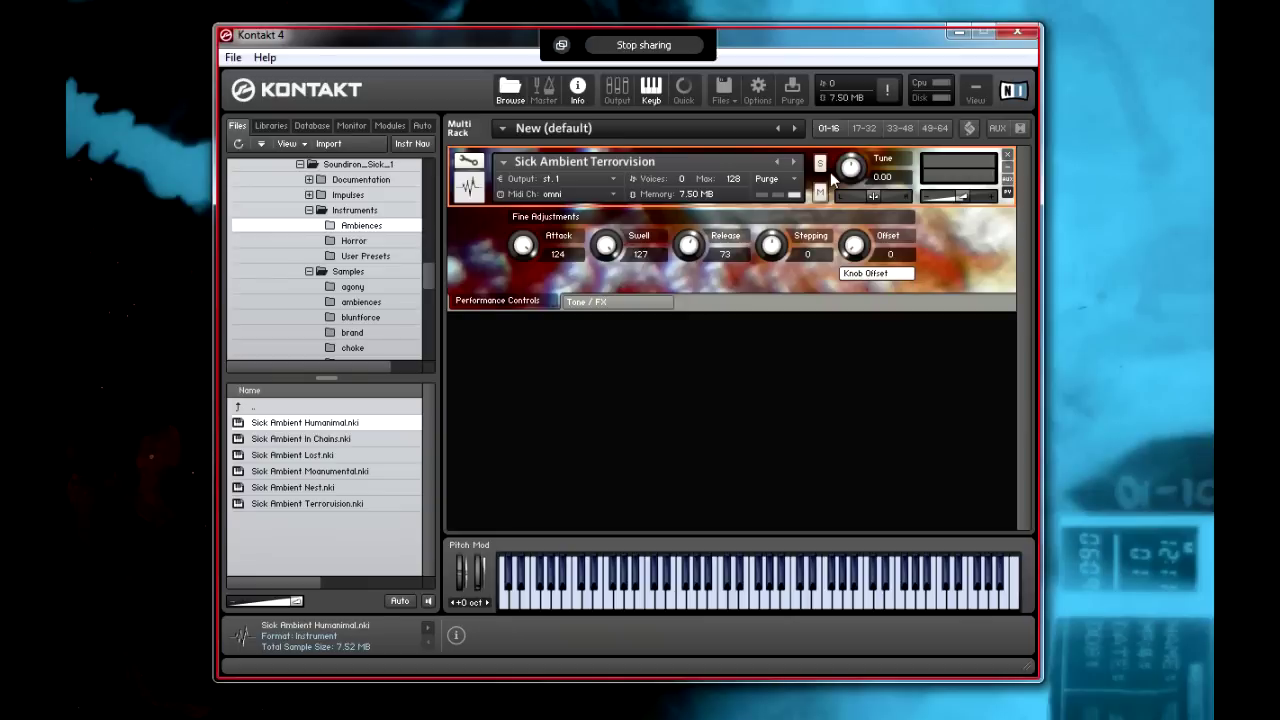
- Remove Sick Ambient Terrorvision from the rack and open the Horror instruments folder
click(1007, 155)
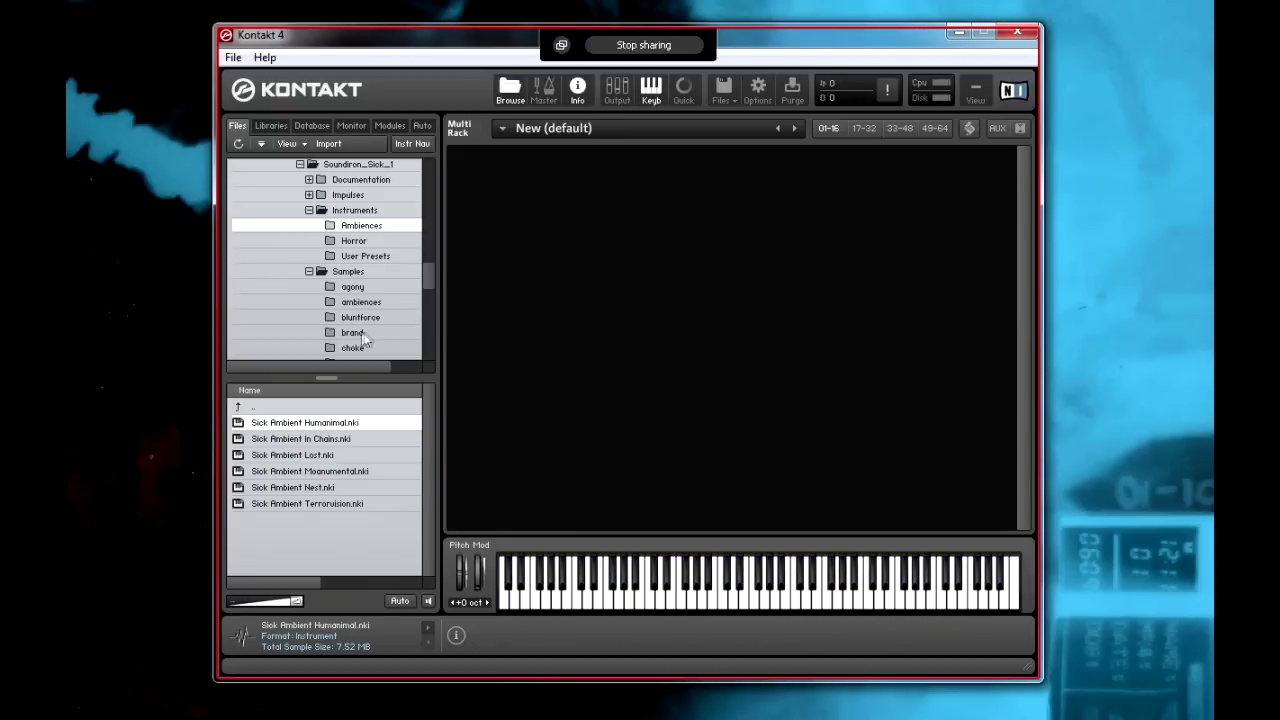
scroll(367, 338, down, 2)
click(363, 197)
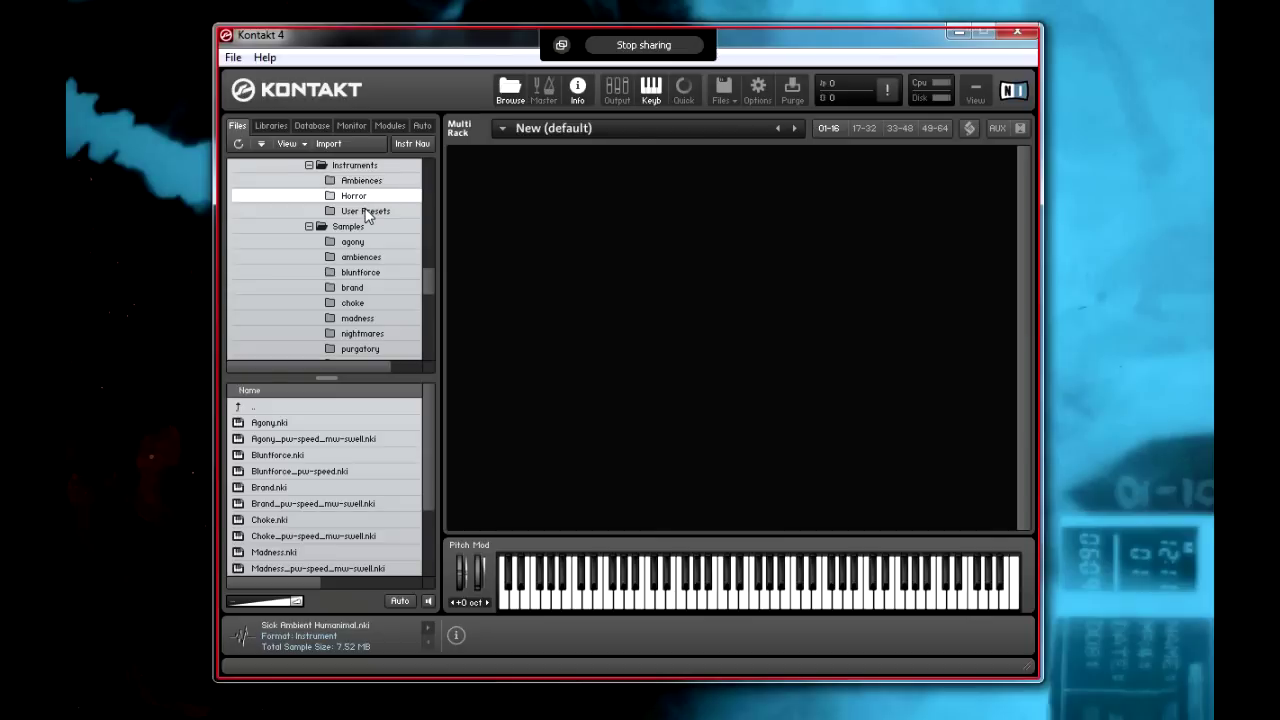
scroll(413, 275, down, 2)
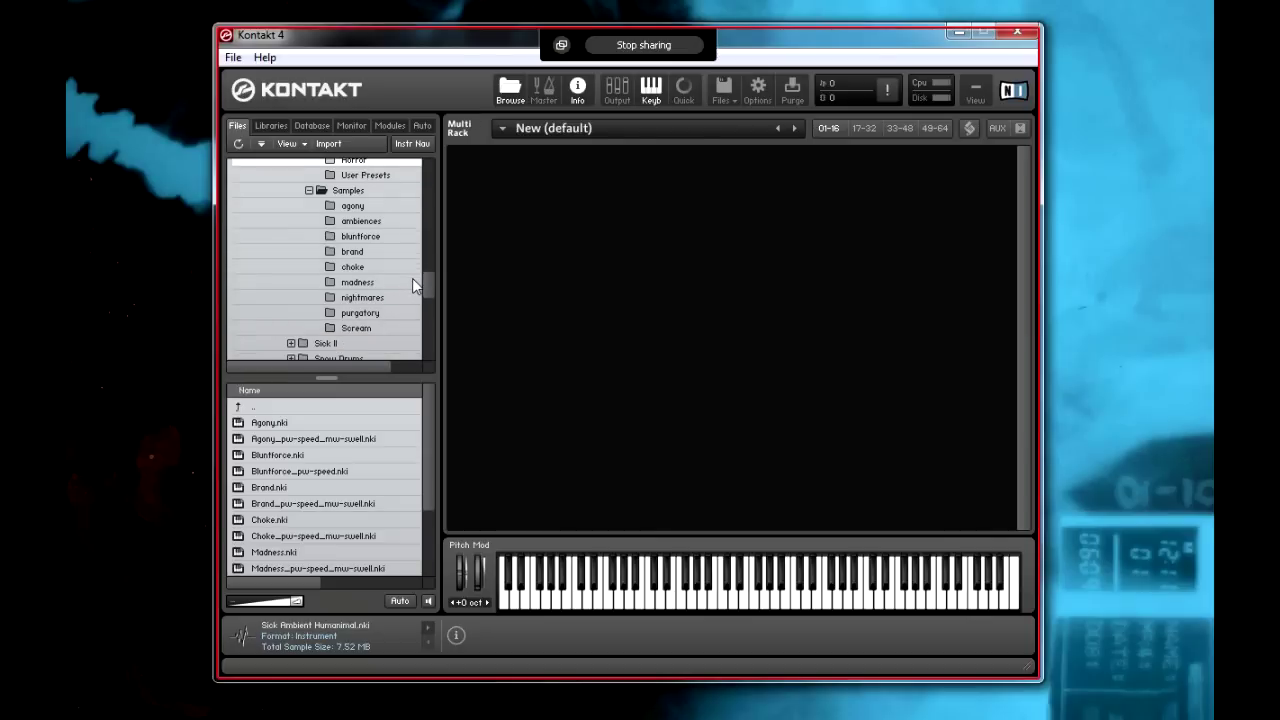